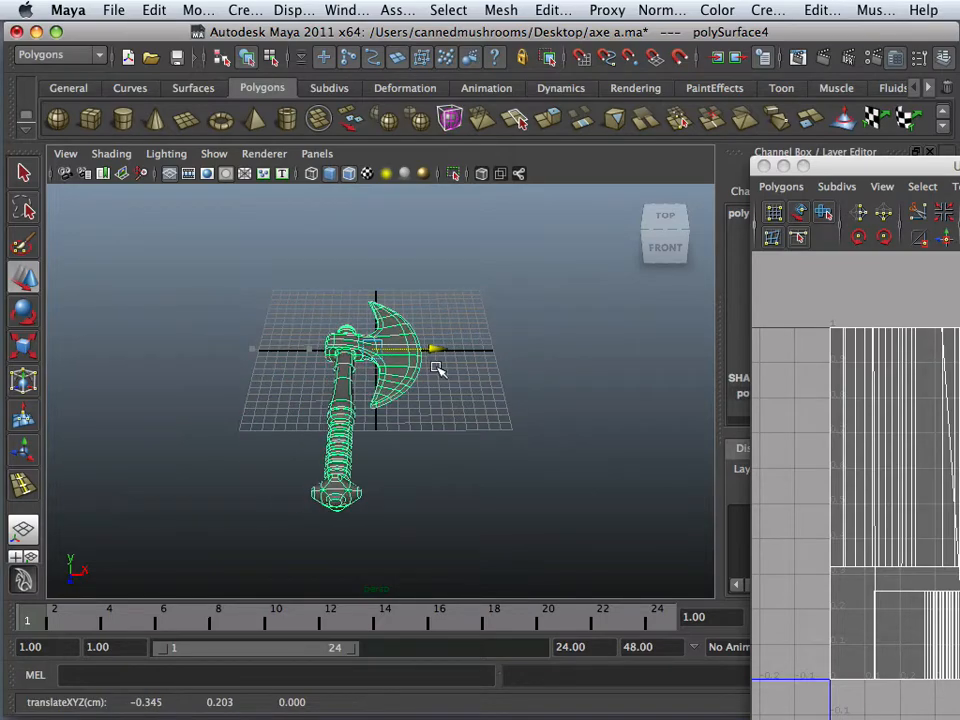
Step: Reopen the UV Texture Editor so the selected axe's existing UV layout is displayed beside the model
{"action": "left_click_drag", "start_coordinate": [310, 366], "coordinate": [208, 360], "text": "alt"}
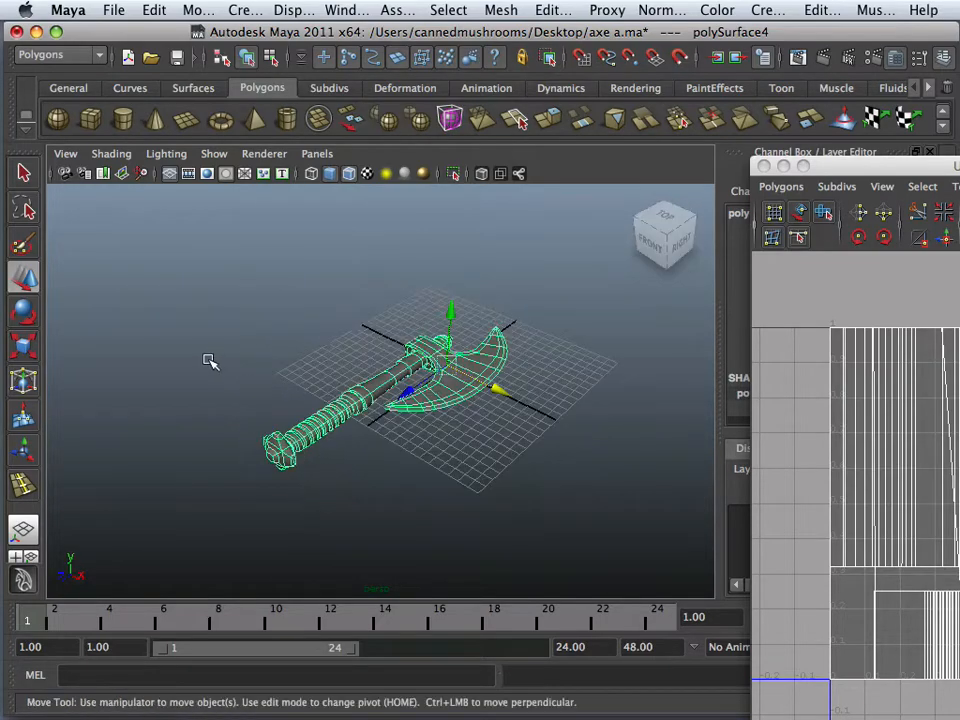
{"action": "right_click_drag", "start_coordinate": [208, 360], "coordinate": [480, 400], "text": "alt"}
{"action": "middle_click_drag", "start_coordinate": [415, 395], "coordinate": [302, 385], "text": "alt"}
{"action": "left_click_drag", "start_coordinate": [330, 386], "coordinate": [443, 376], "text": "alt"}
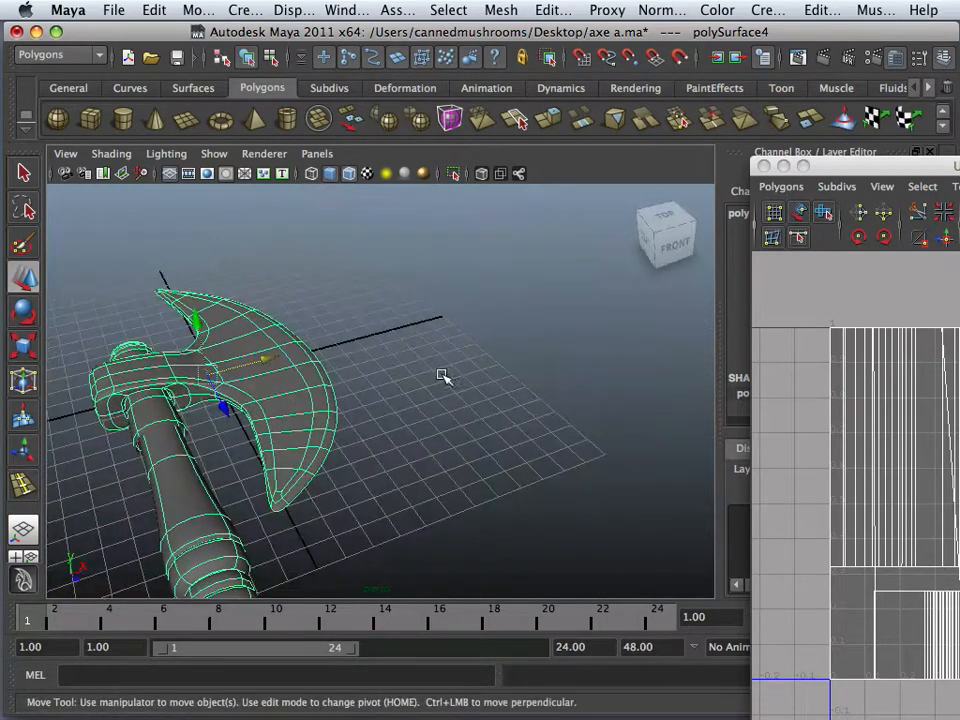
{"action": "left_click_drag", "start_coordinate": [868, 160], "coordinate": [495, 53]}
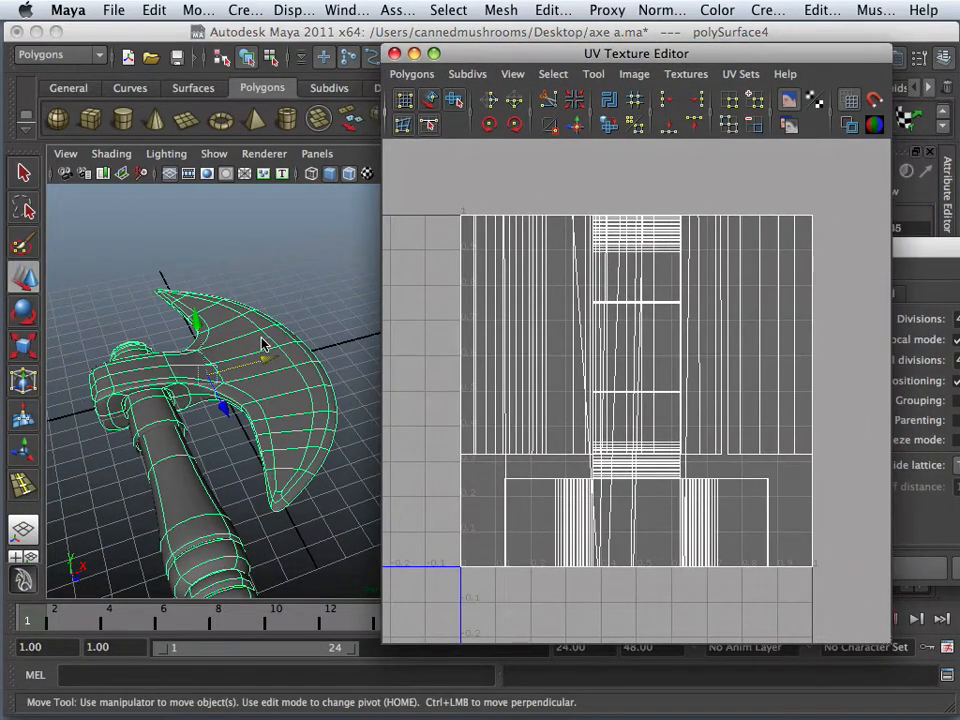
{"action": "left_click", "coordinate": [394, 53]}
{"action": "left_click", "coordinate": [346, 10]}
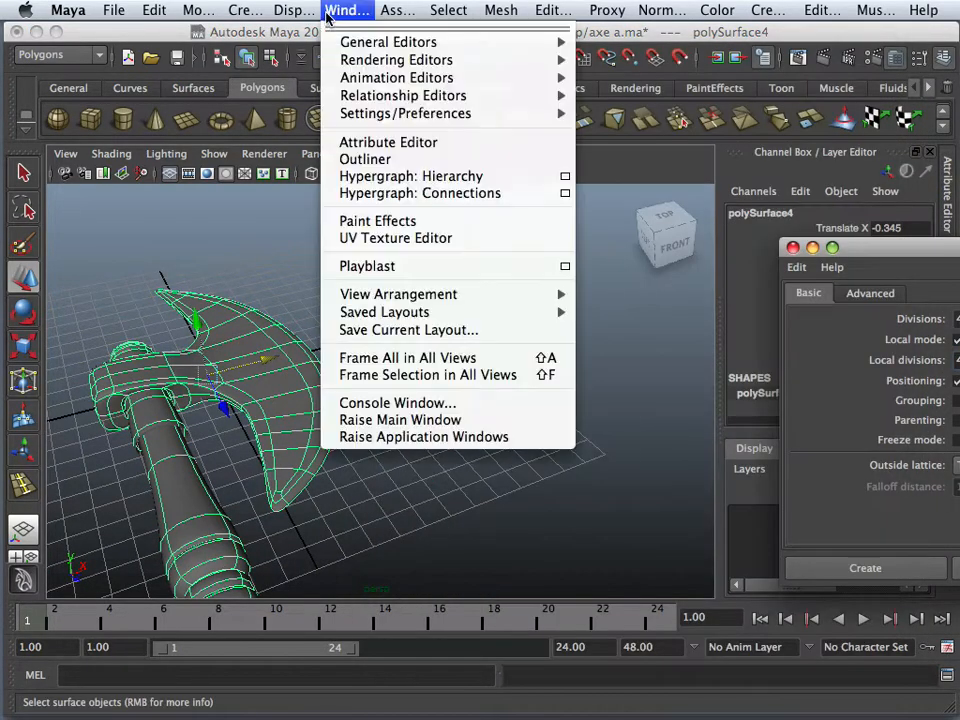
{"action": "left_click", "coordinate": [370, 240]}
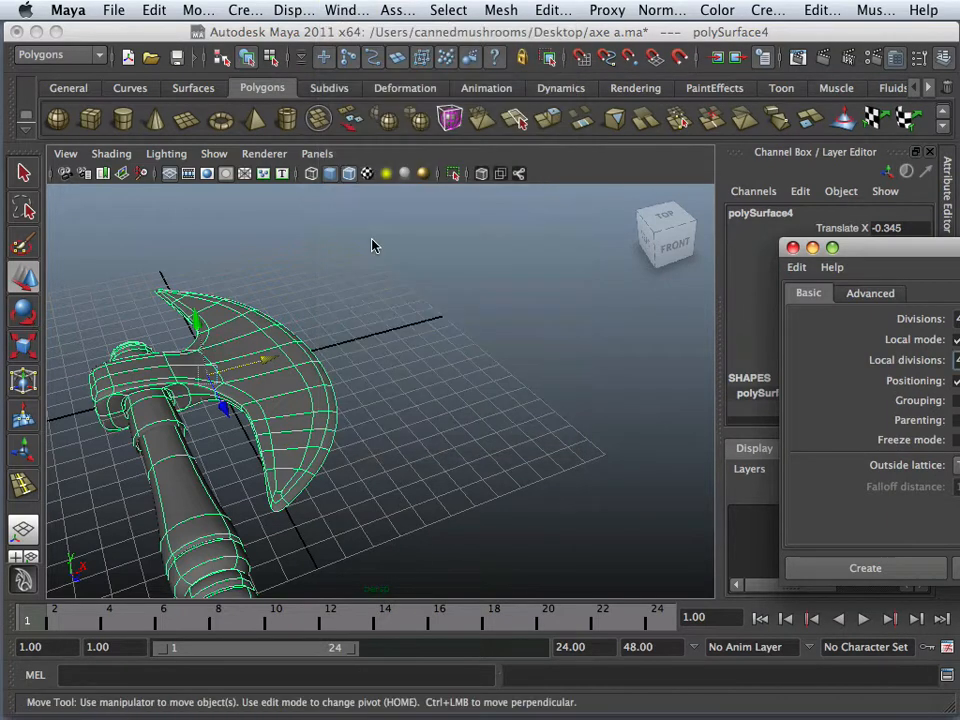
{"action": "scroll", "coordinate": [530, 425], "scroll_direction": "down", "scroll_amount": 3}
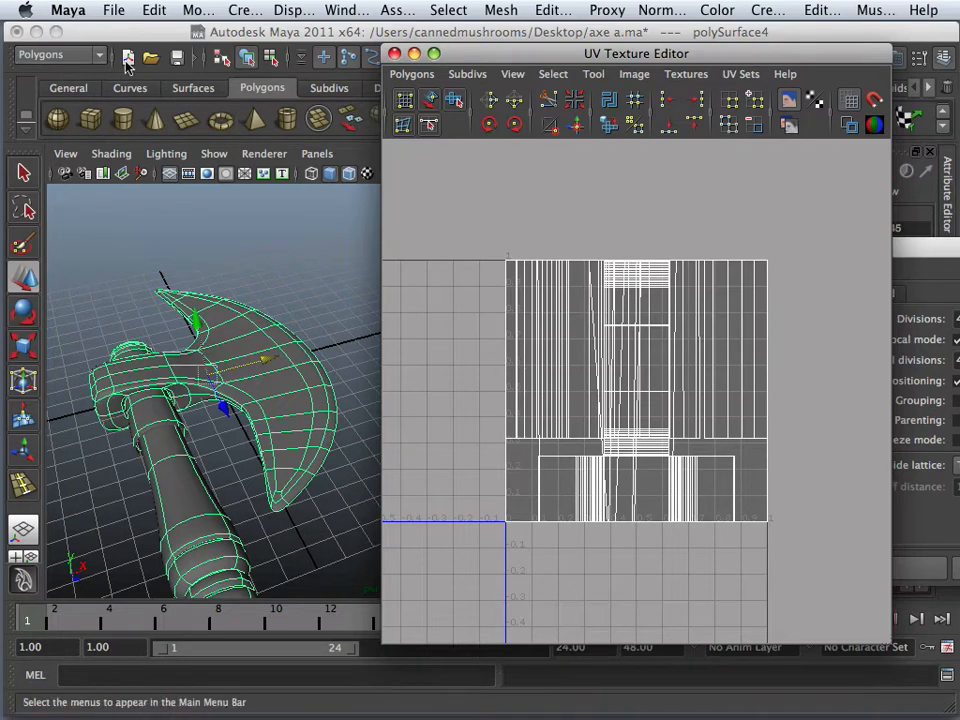
Step: Apply automatic UV mapping to the axe and inspect the resulting UV shells
{"action": "left_click", "coordinate": [770, 12]}
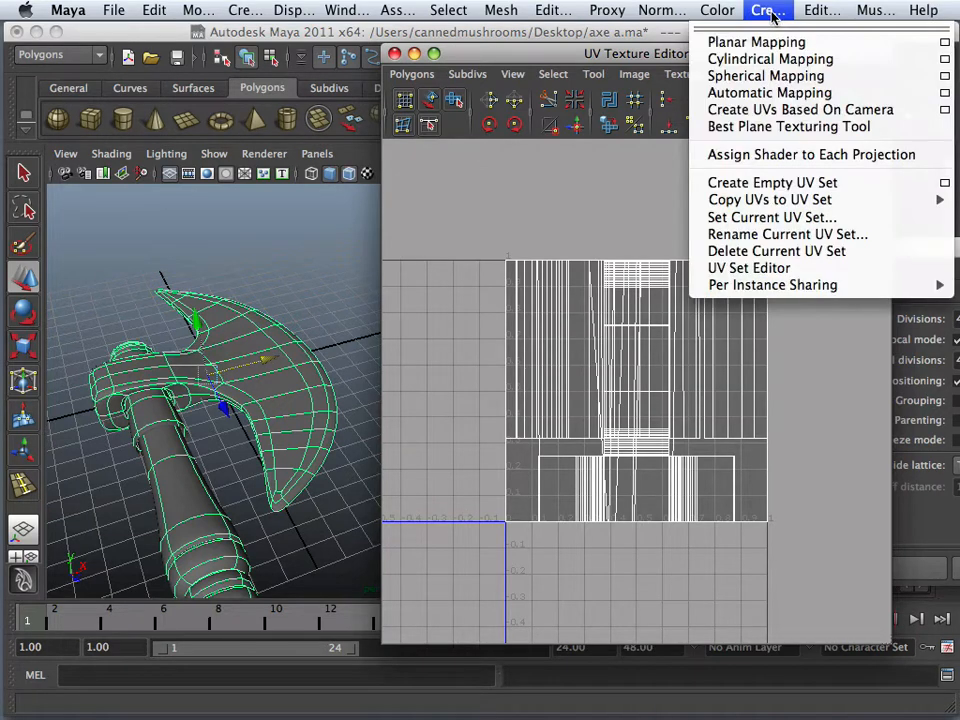
{"action": "left_click", "coordinate": [768, 92]}
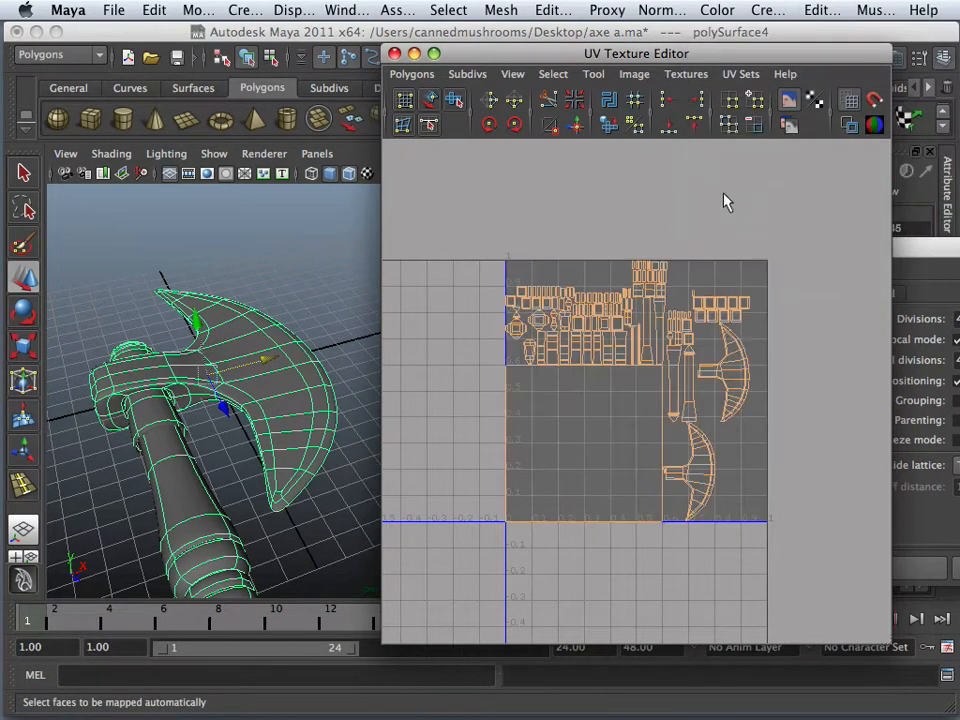
{"action": "scroll", "coordinate": [700, 282], "scroll_direction": "up", "scroll_amount": 5}
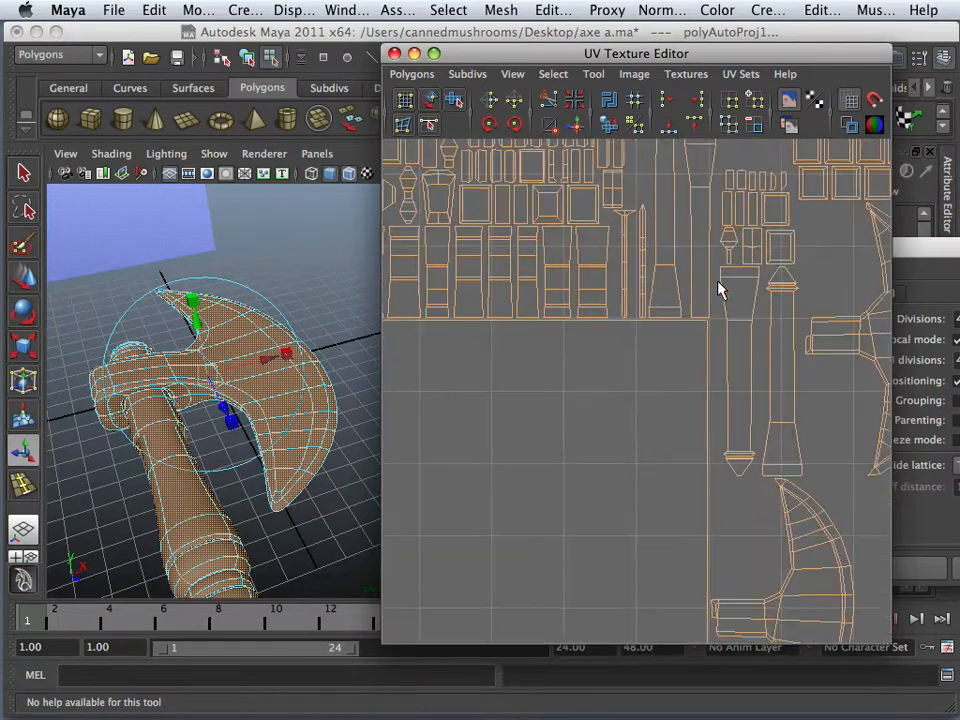
{"action": "middle_click_drag", "start_coordinate": [754, 294], "coordinate": [784, 450], "text": "alt"}
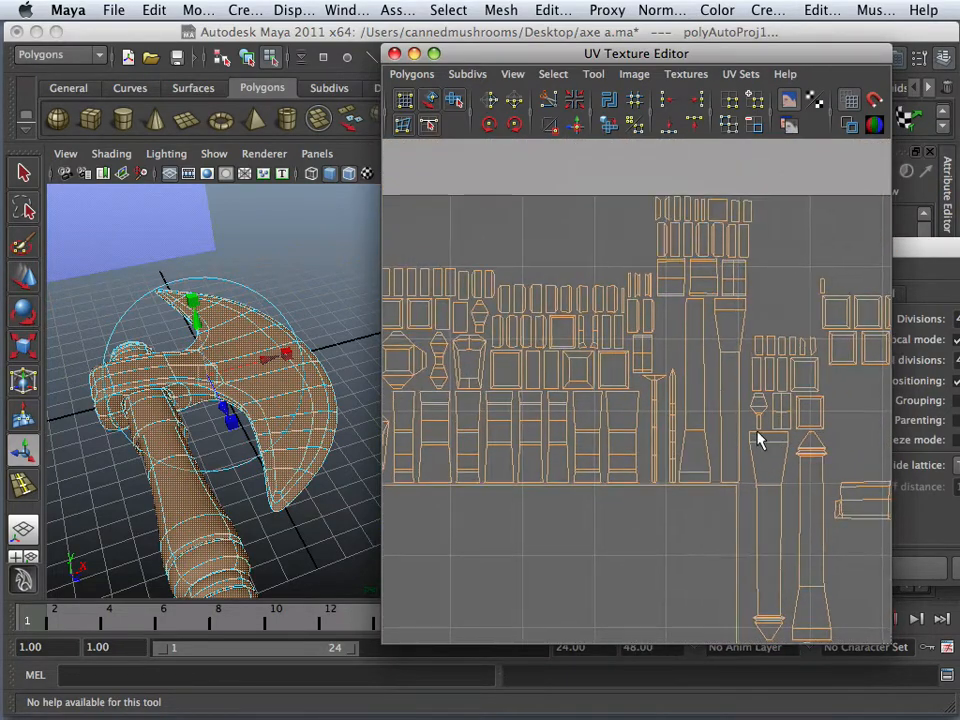
{"action": "scroll", "coordinate": [731, 429], "scroll_direction": "down", "scroll_amount": 3}
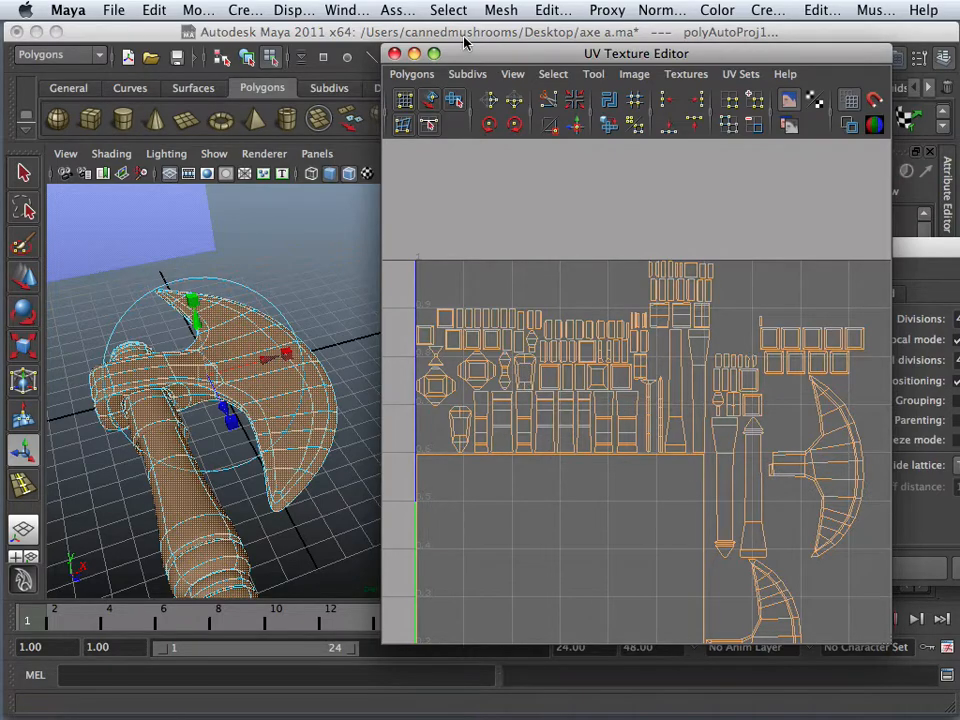
Step: Shift the UV Texture Editor clear of the model, then return to object mode with the whole axe selected
{"action": "left_click_drag", "start_coordinate": [465, 55], "coordinate": [628, 33]}
{"action": "left_click", "coordinate": [333, 374]}
{"action": "left_click_drag", "start_coordinate": [325, 380], "coordinate": [429, 332], "text": "alt"}
{"action": "right_click", "coordinate": [433, 336]}
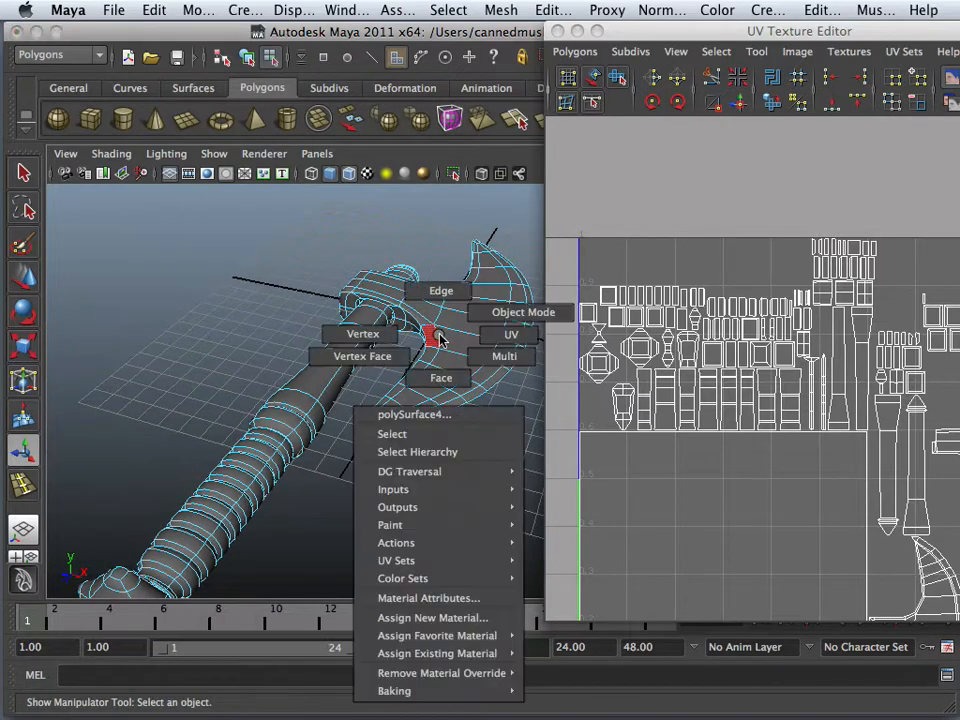
{"action": "left_click", "coordinate": [491, 318]}
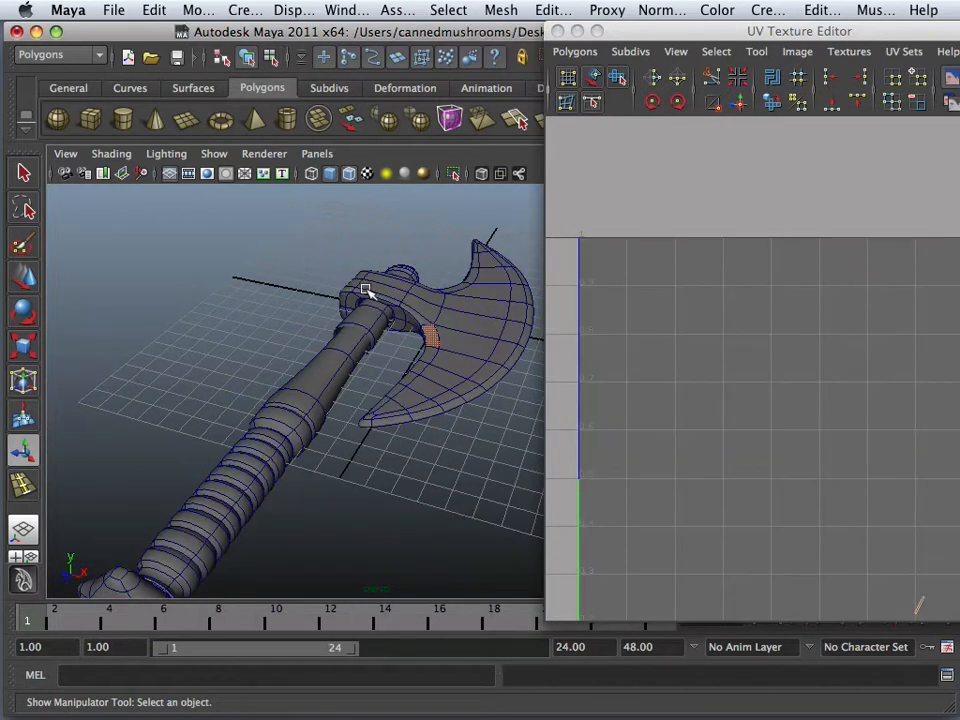
{"action": "left_click", "coordinate": [366, 290]}
Step: Export the selected axe as an OBJ to the Desktop, overwriting the existing fixme.obj
{"action": "left_click", "coordinate": [114, 10]}
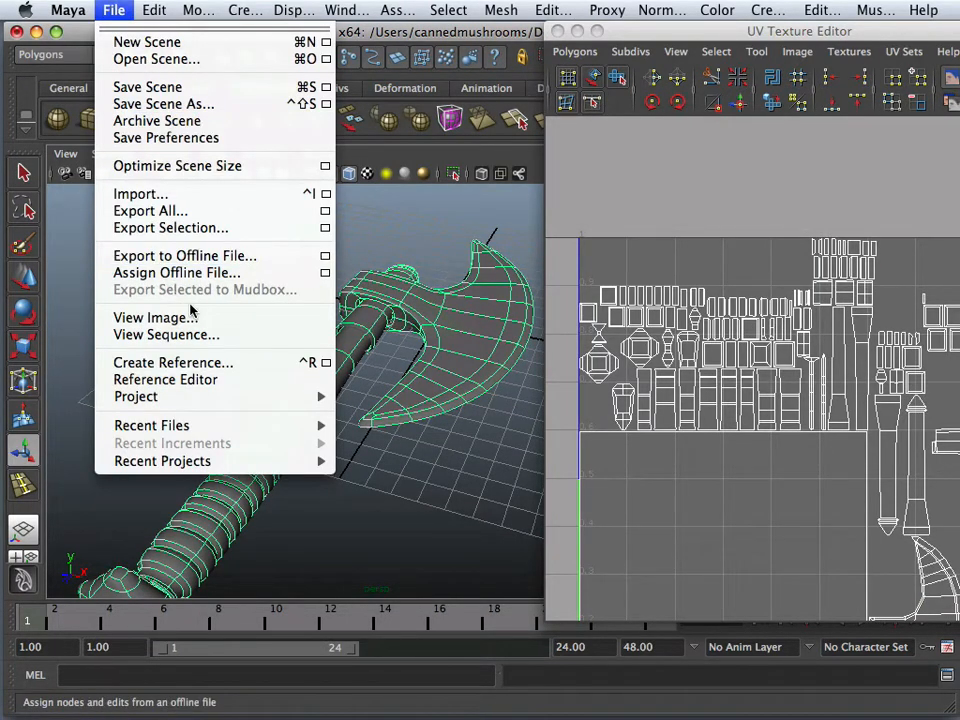
{"action": "left_click", "coordinate": [125, 228]}
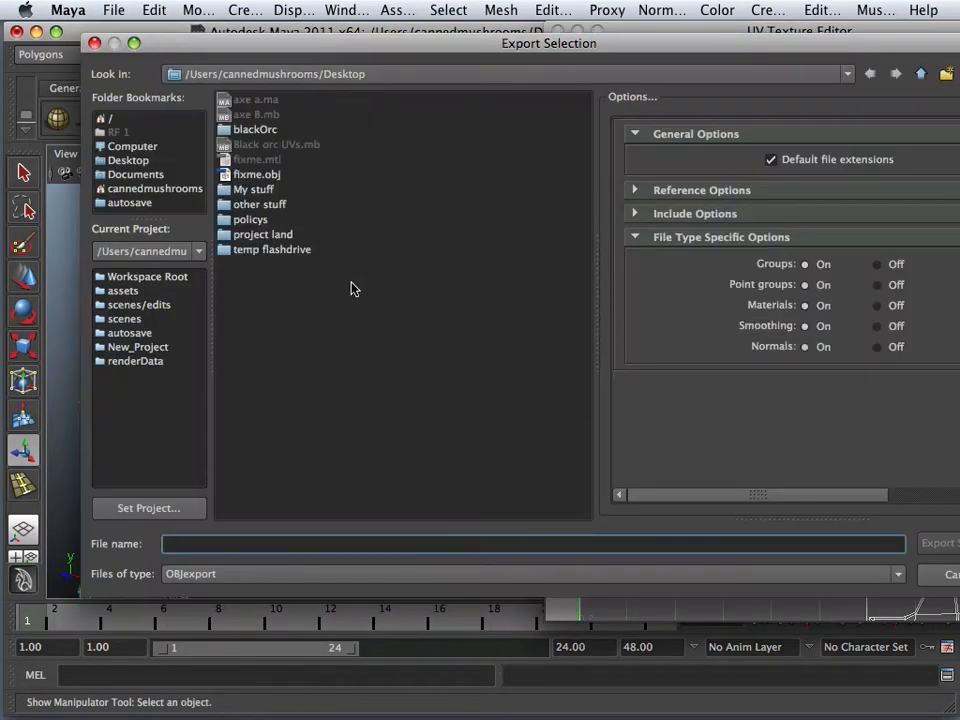
{"action": "left_click", "coordinate": [260, 175]}
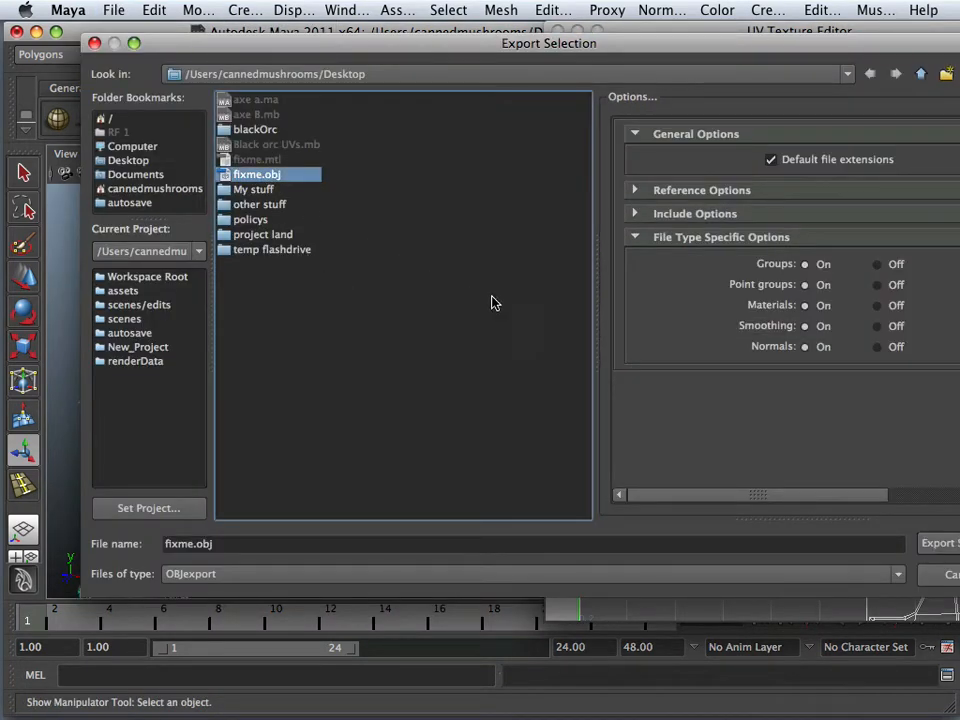
{"action": "left_click", "coordinate": [920, 543]}
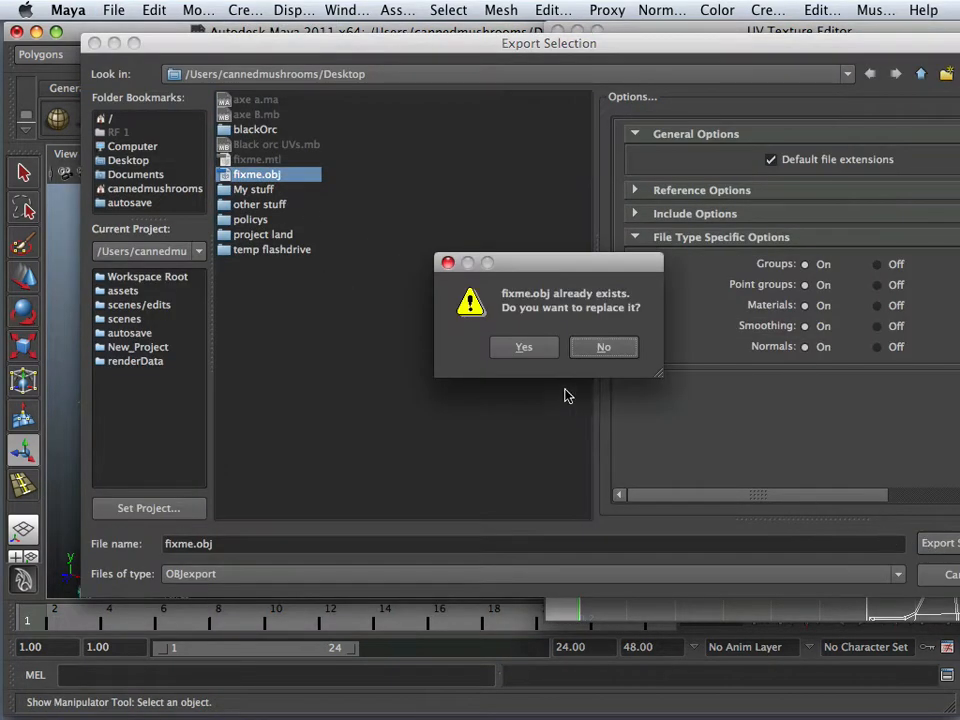
{"action": "left_click", "coordinate": [525, 348]}
{"action": "left_click_drag", "start_coordinate": [450, 396], "coordinate": [402, 392], "text": "alt"}
{"action": "scroll", "coordinate": [402, 392], "scroll_direction": "up", "scroll_amount": 4}
{"action": "scroll", "coordinate": [402, 392], "scroll_direction": "down", "scroll_amount": 4}
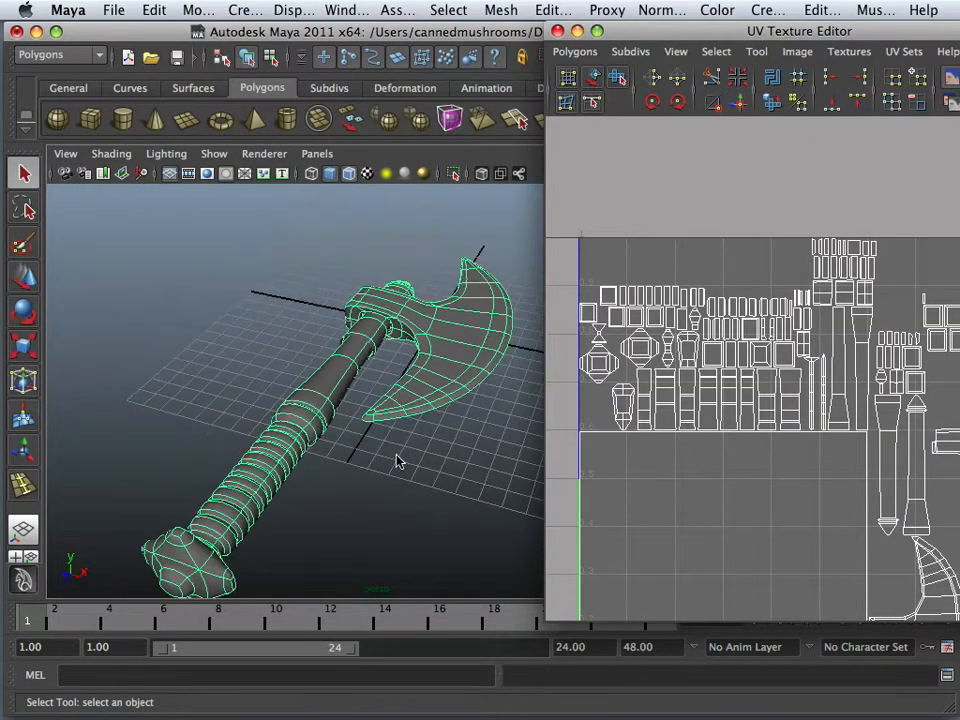
Step: Switch to Blender and delete the default cube from the scene
{"action": "mouse_move", "coordinate": [287, 717]}
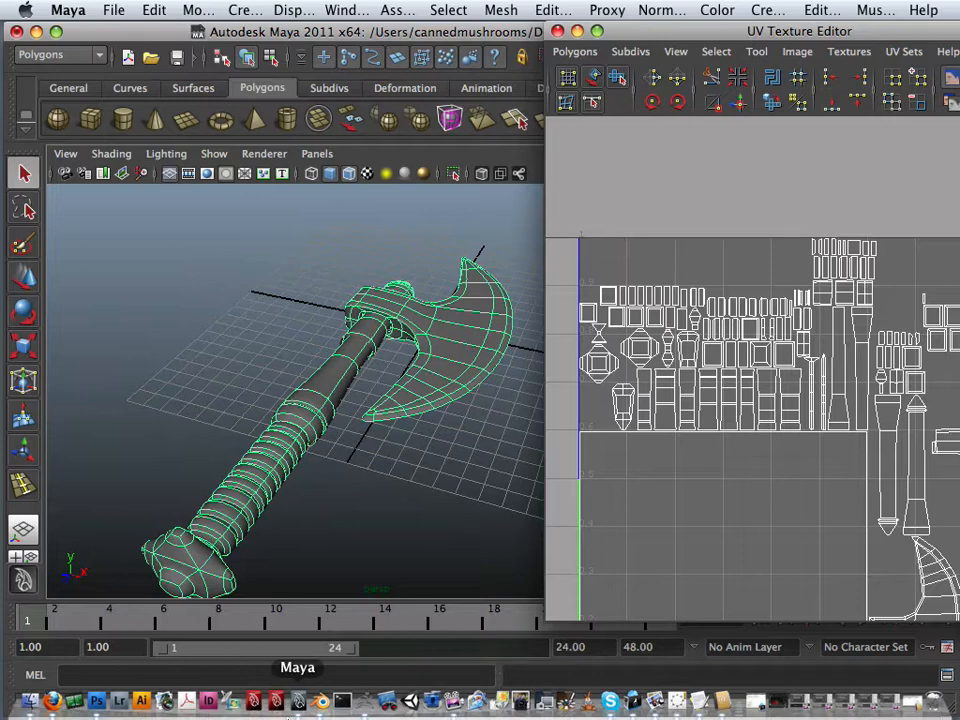
{"action": "left_click", "coordinate": [320, 702]}
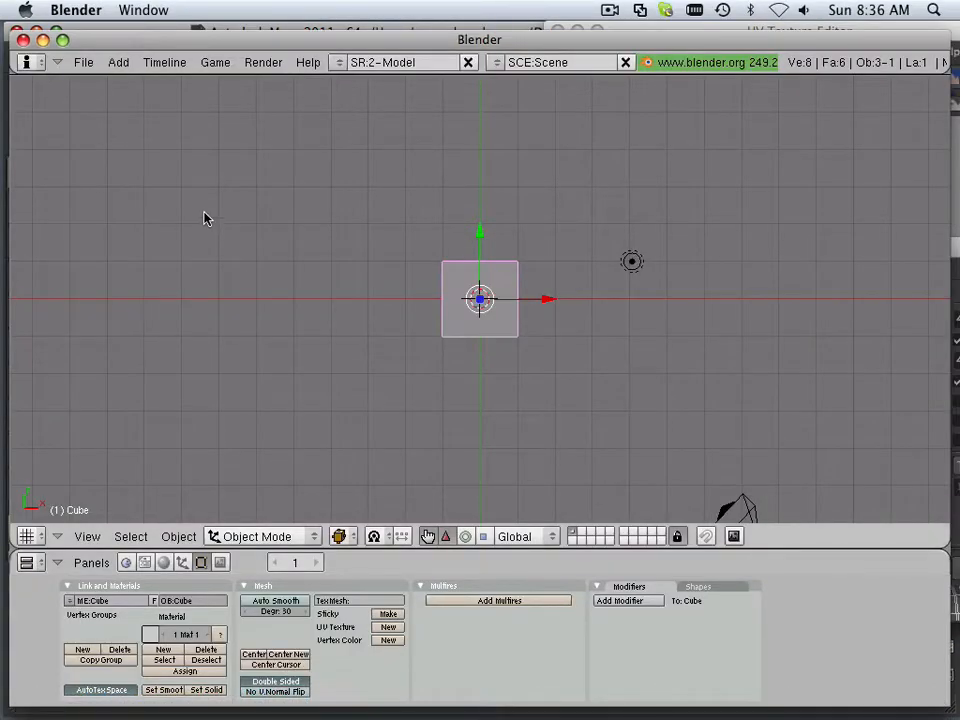
{"action": "left_click", "coordinate": [72, 64]}
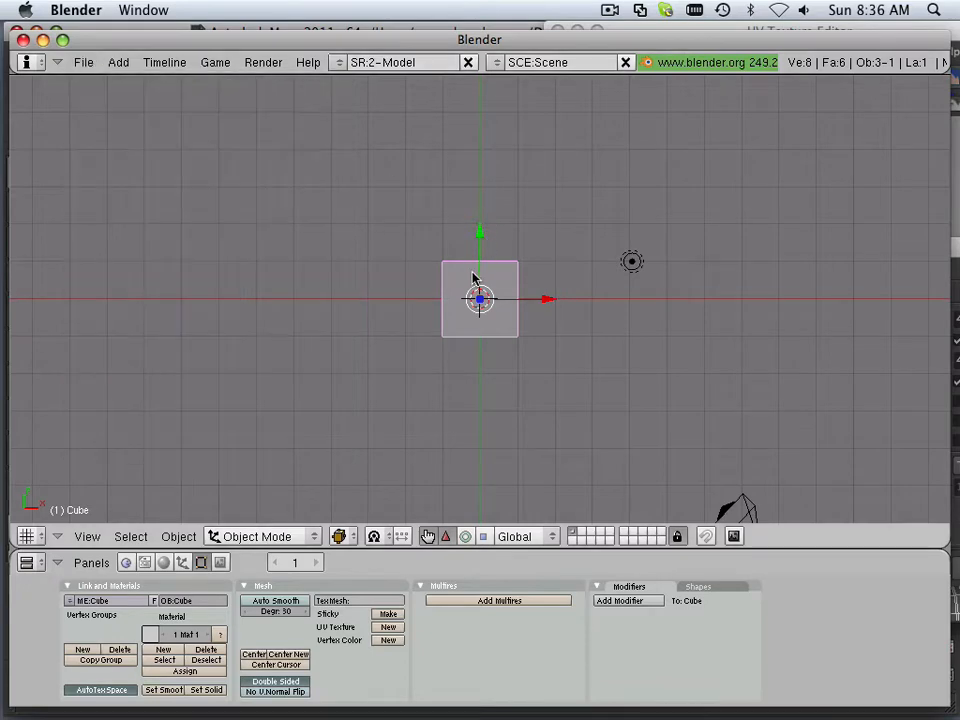
{"action": "key", "text": "x"}
{"action": "left_click", "coordinate": [440, 280]}
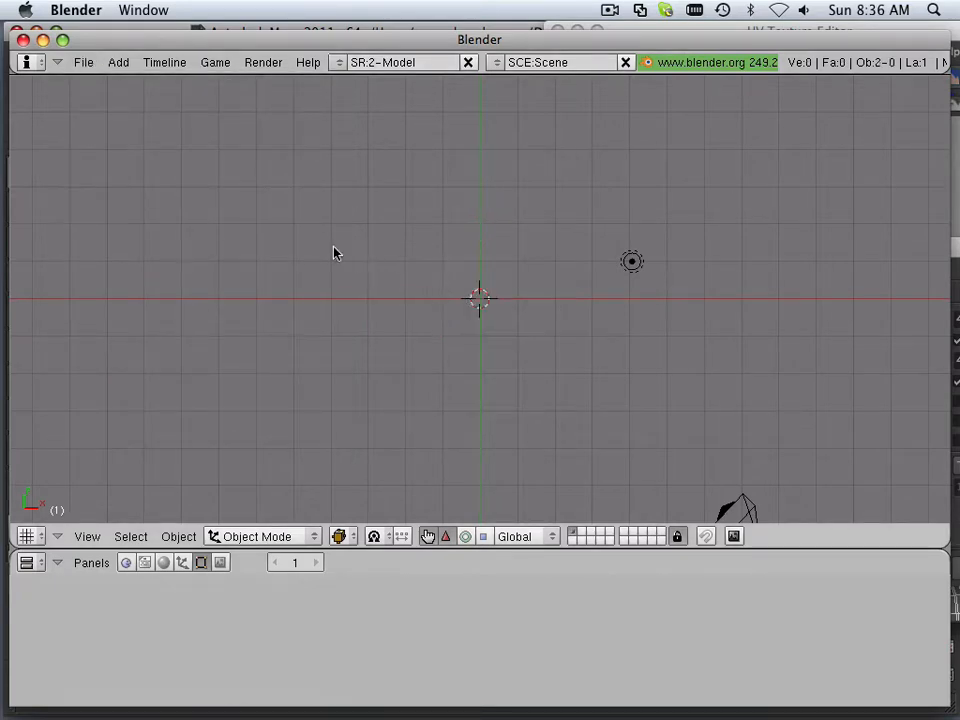
{"action": "scroll", "coordinate": [208, 215], "scroll_direction": "up", "scroll_amount": 5}
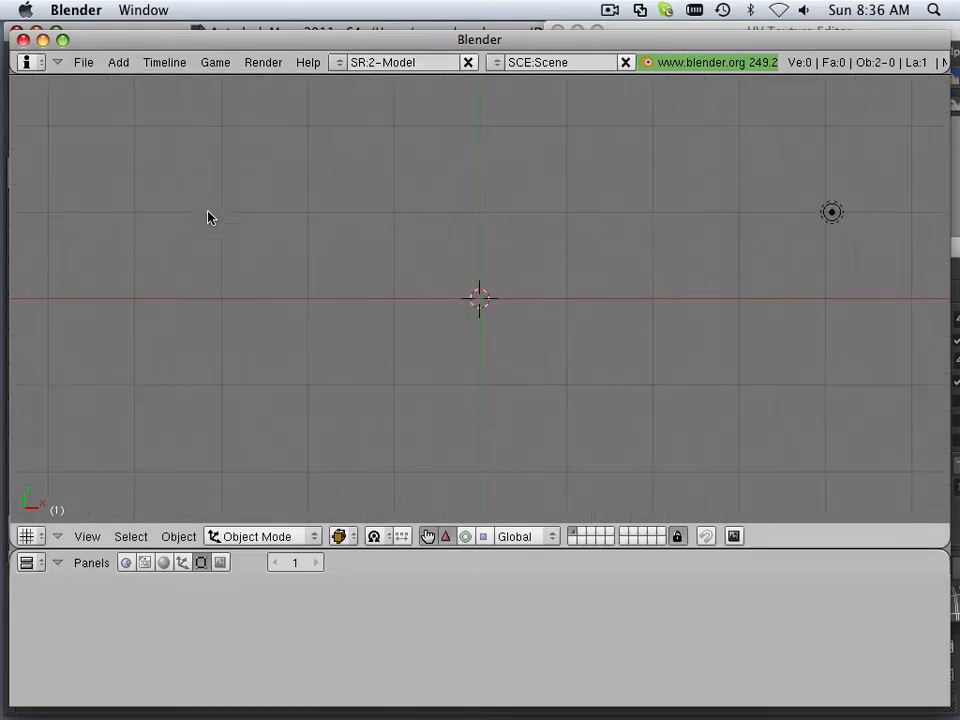
Step: Import fixme.obj from the Desktop folder as a Wavefront OBJ, keeping the default import options
{"action": "left_click", "coordinate": [84, 62]}
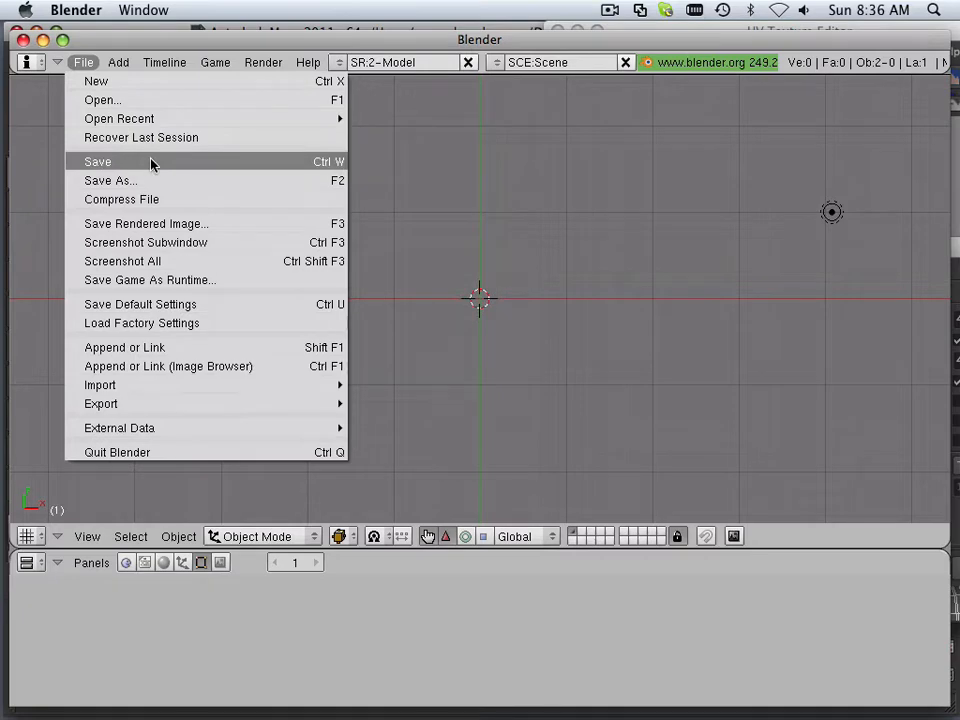
{"action": "mouse_move", "coordinate": [330, 388]}
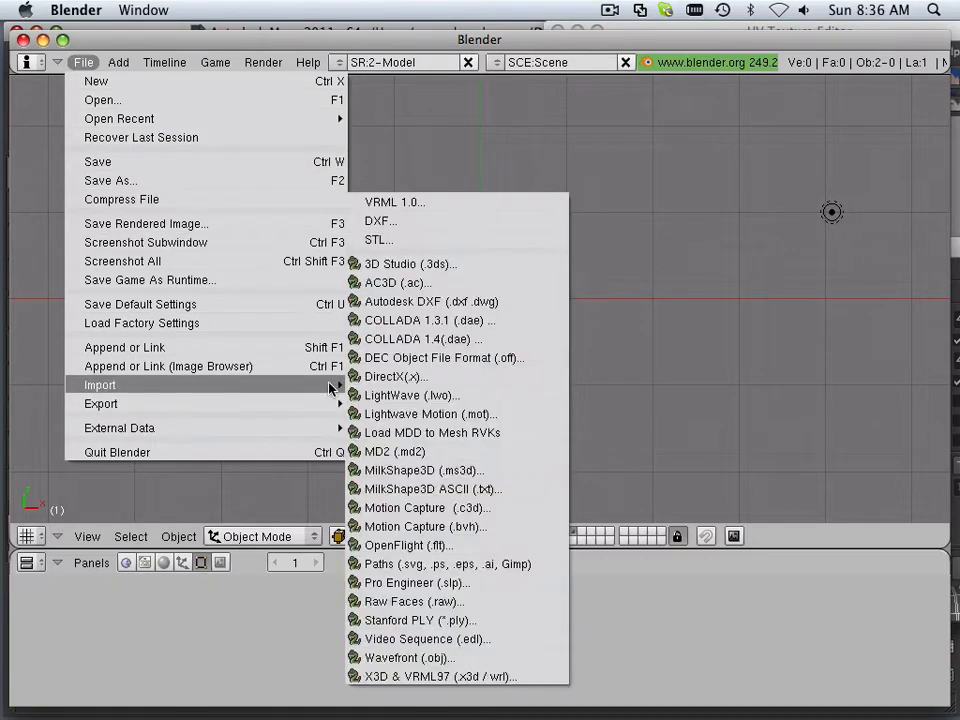
{"action": "left_click", "coordinate": [409, 657]}
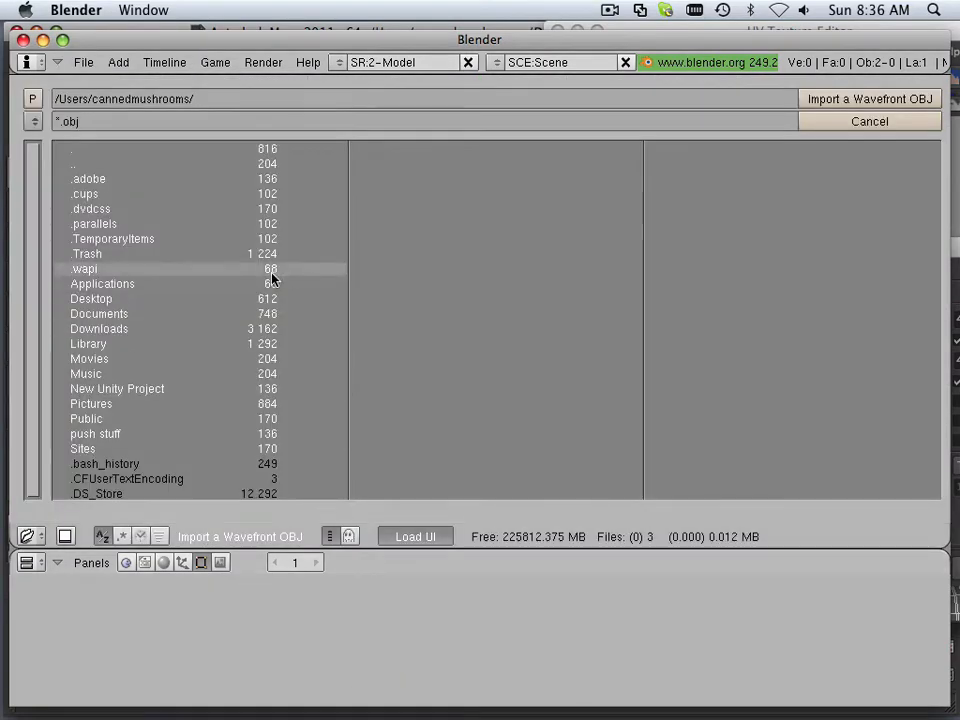
{"action": "left_click", "coordinate": [33, 100]}
{"action": "left_click", "coordinate": [115, 179]}
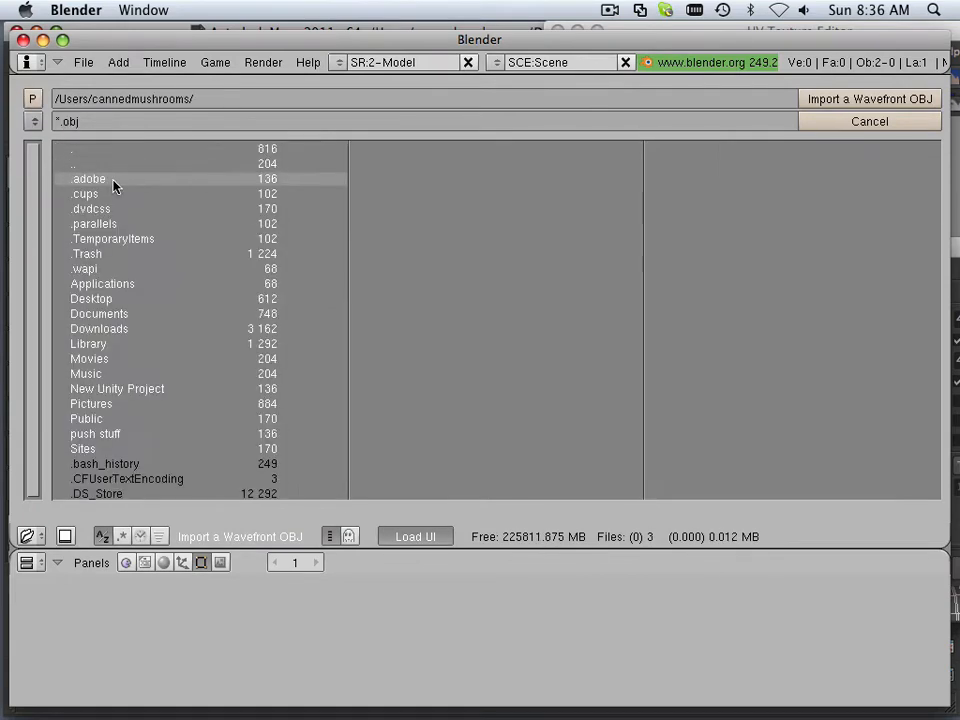
{"action": "left_click", "coordinate": [123, 299]}
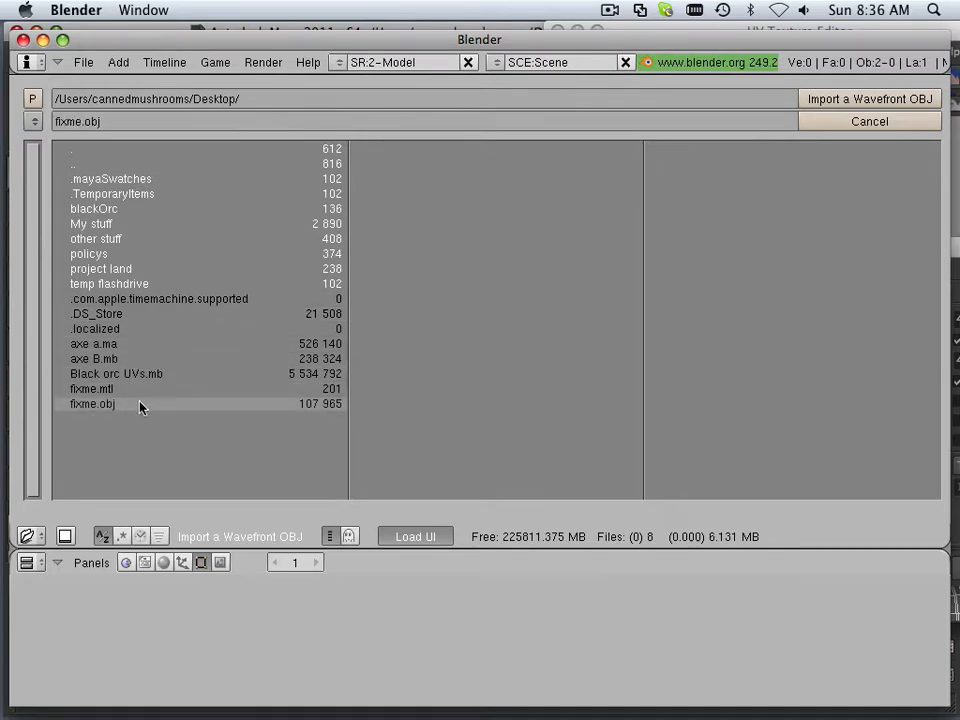
{"action": "left_click", "coordinate": [832, 98]}
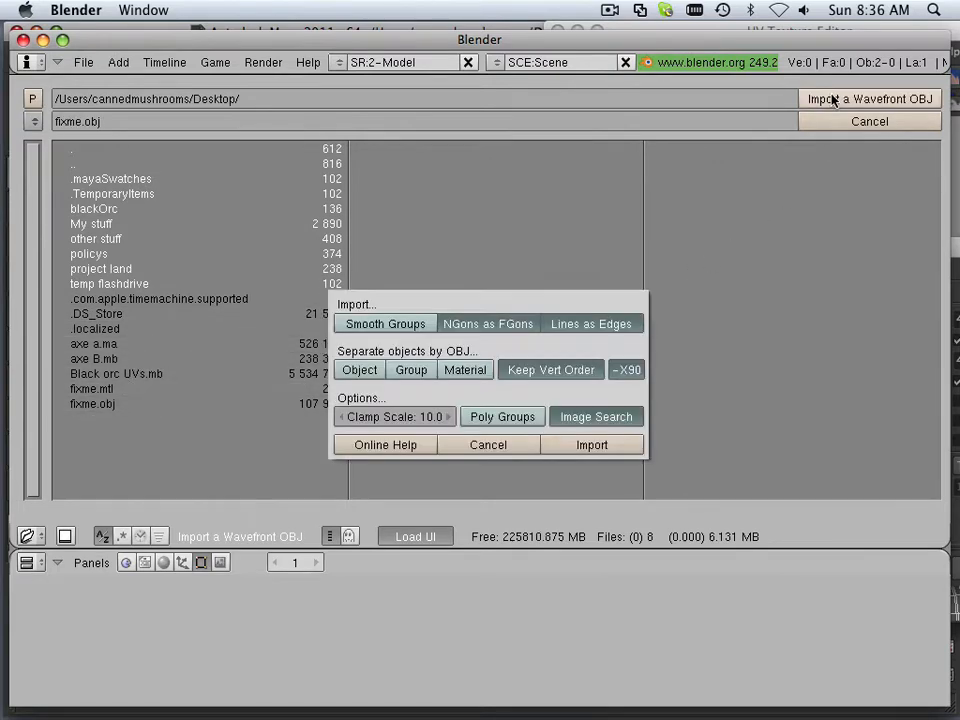
{"action": "left_click", "coordinate": [589, 444]}
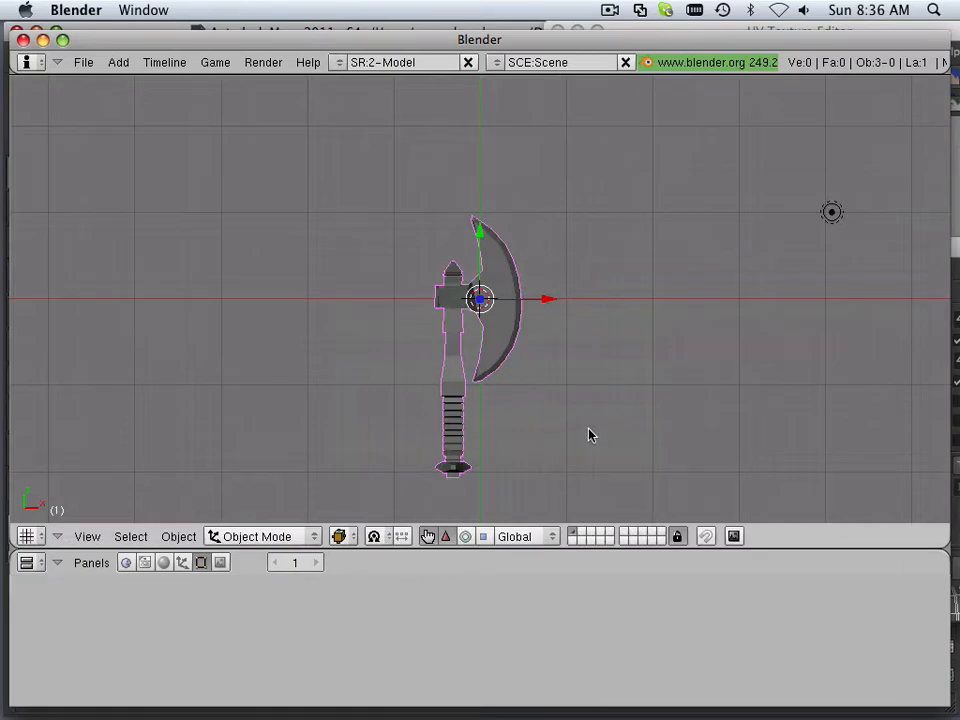
Step: Examine the imported axe mesh up close from an angled view, then switch back to Maya
{"action": "scroll", "coordinate": [587, 435], "scroll_direction": "up", "scroll_amount": 3}
{"action": "middle_click_drag", "start_coordinate": [540, 443], "coordinate": [641, 272]}
{"action": "scroll", "coordinate": [634, 281], "scroll_direction": "up", "scroll_amount": 3}
{"action": "scroll", "coordinate": [634, 281], "scroll_direction": "down", "scroll_amount": 1}
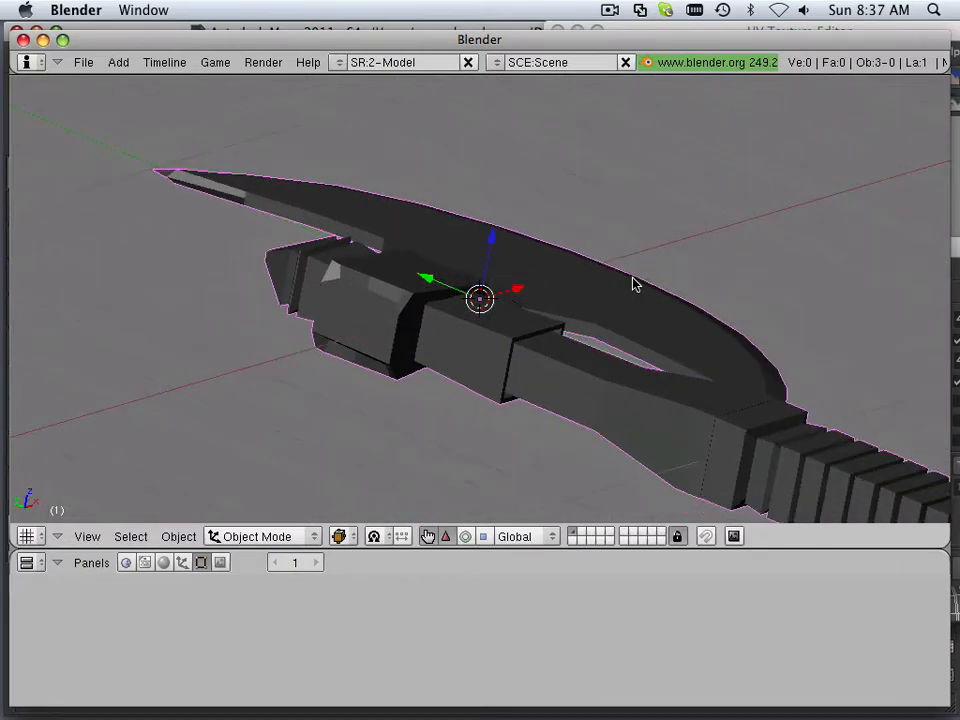
{"action": "key", "text": "g"}
{"action": "right_click", "coordinate": [570, 468]}
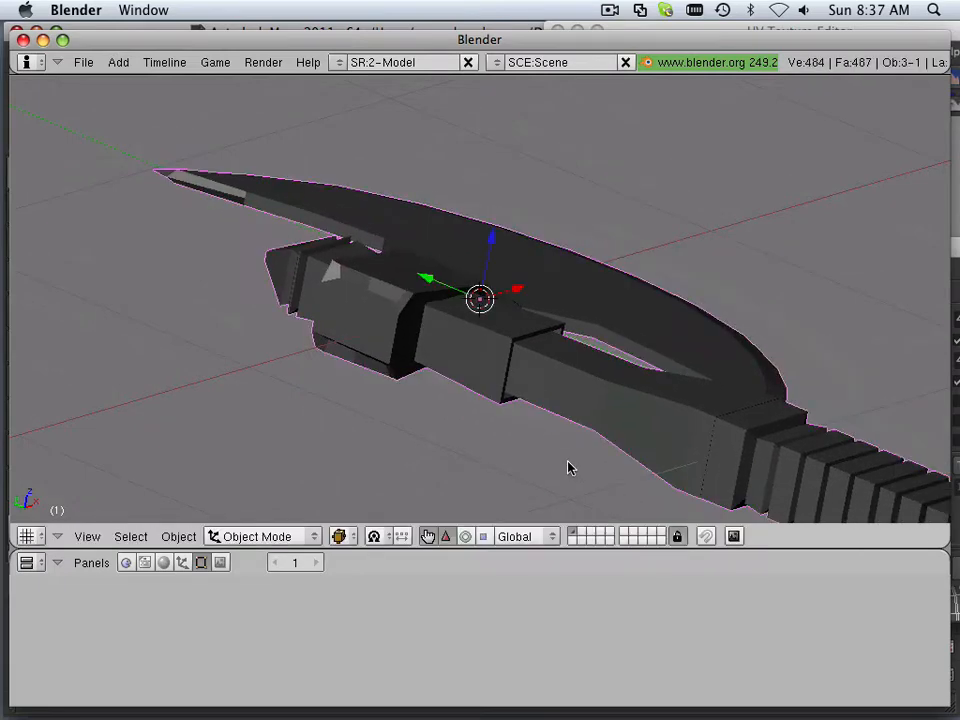
{"action": "scroll", "coordinate": [555, 464], "scroll_direction": "down", "scroll_amount": 3}
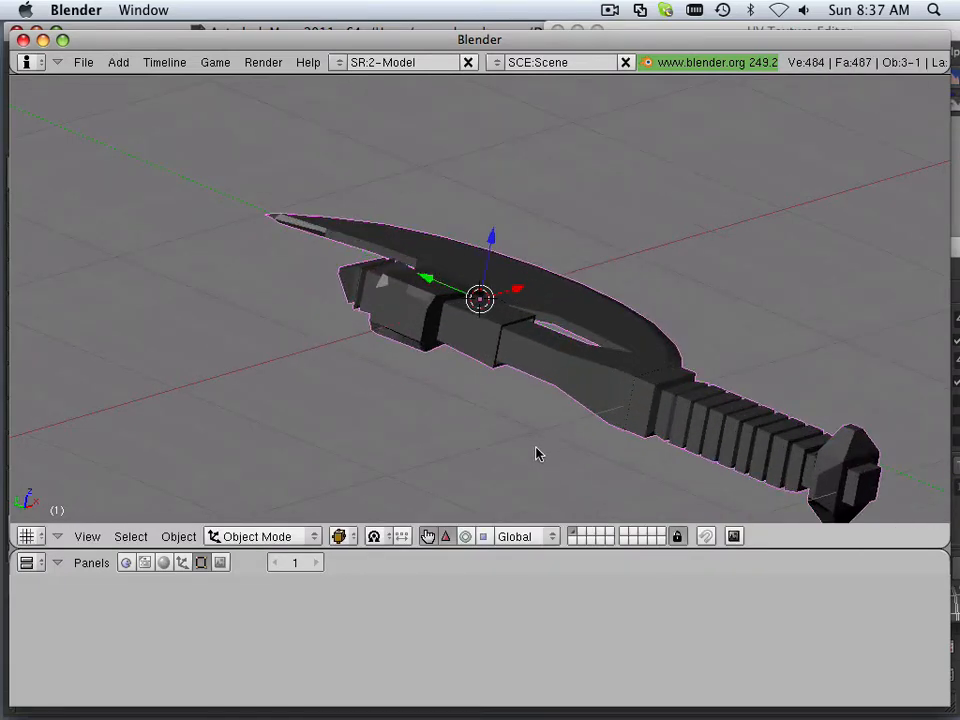
{"action": "mouse_move", "coordinate": [364, 702]}
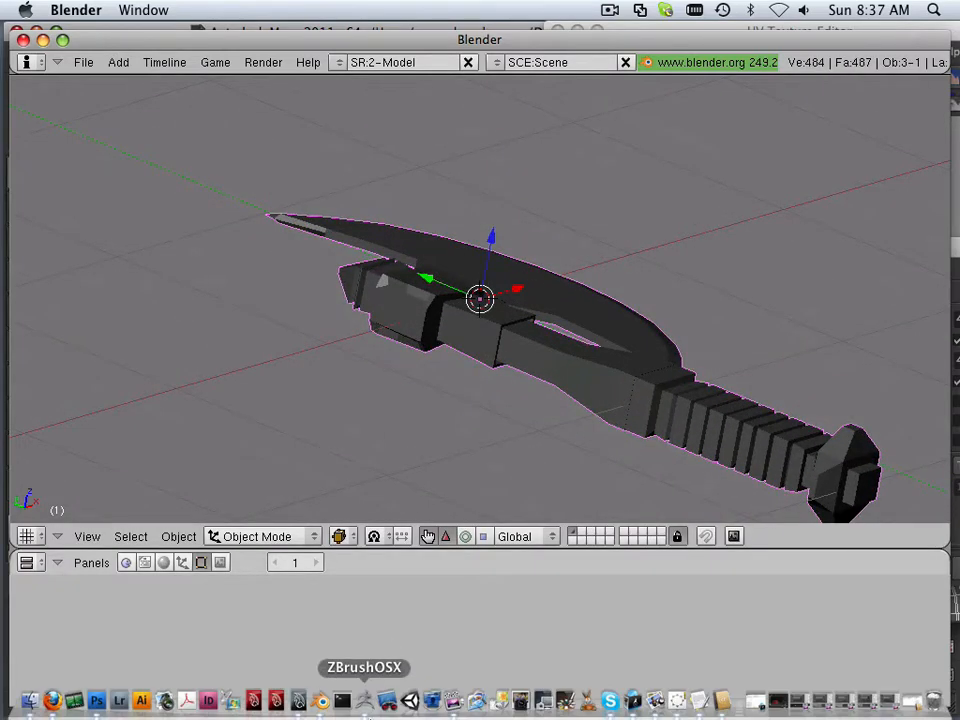
{"action": "left_click", "coordinate": [298, 700]}
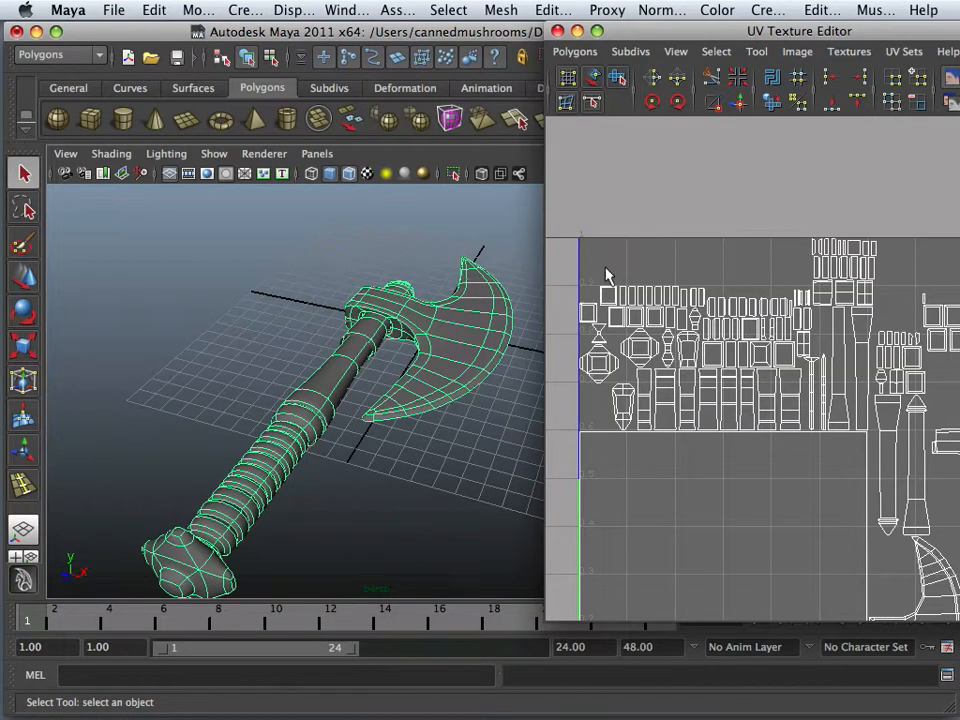
Step: Compare the axe's unsmoothed and smooth mesh previews, leave the smooth preview on, and move the UV Texture Editor off the viewport
{"action": "key", "text": "1"}
{"action": "key", "text": "3"}
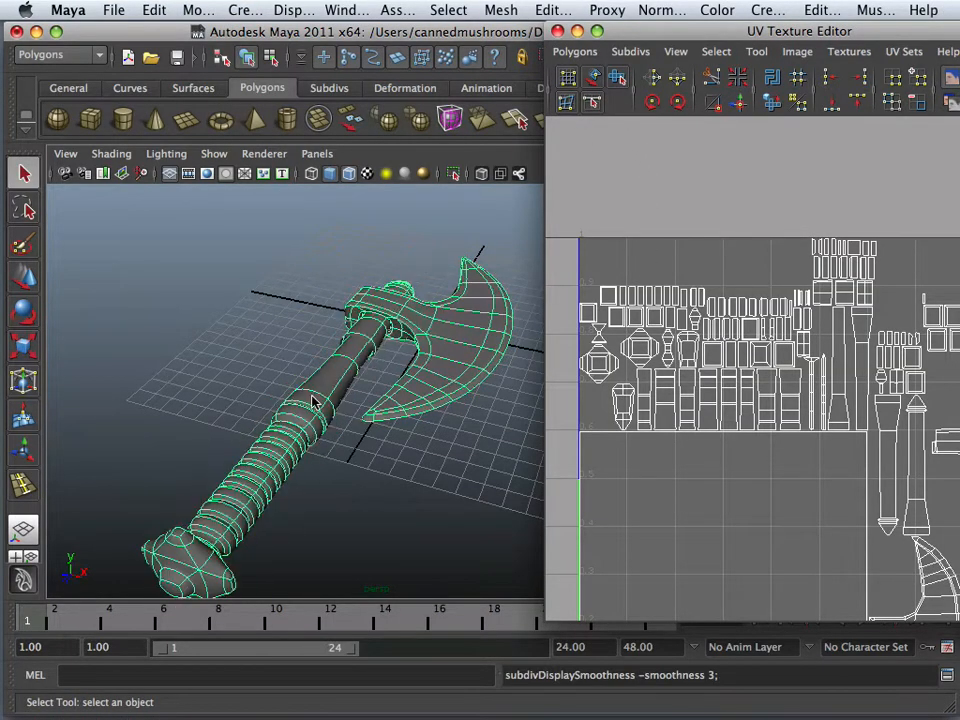
{"action": "key", "text": "1"}
{"action": "left_click_drag", "start_coordinate": [640, 36], "coordinate": [774, 363]}
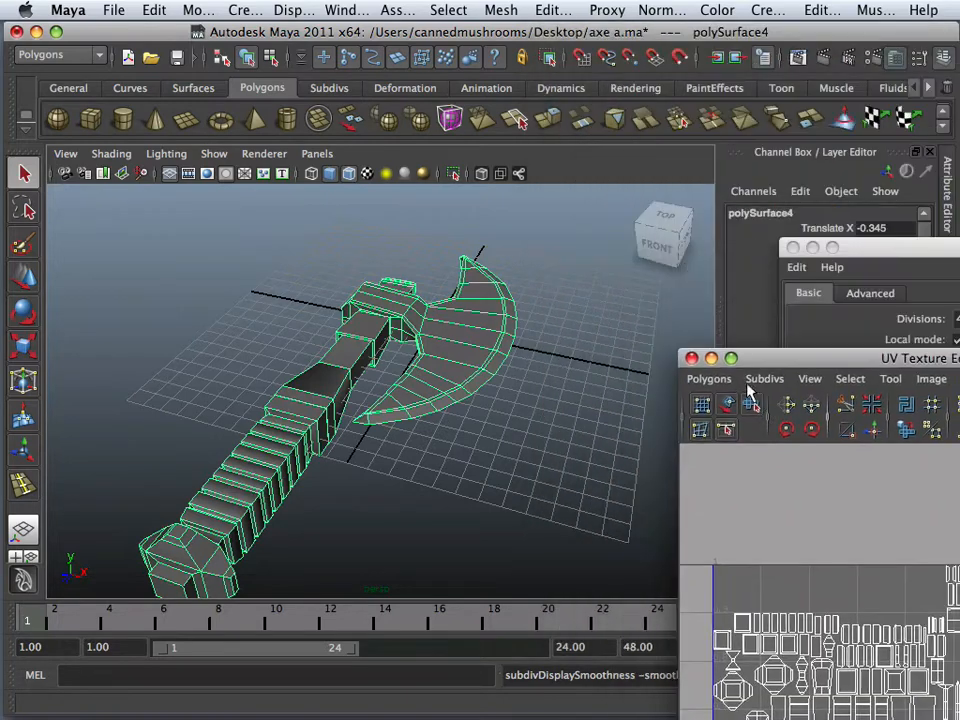
{"action": "key", "text": "3"}
{"action": "scroll", "coordinate": [442, 365], "scroll_direction": "up", "scroll_amount": 3}
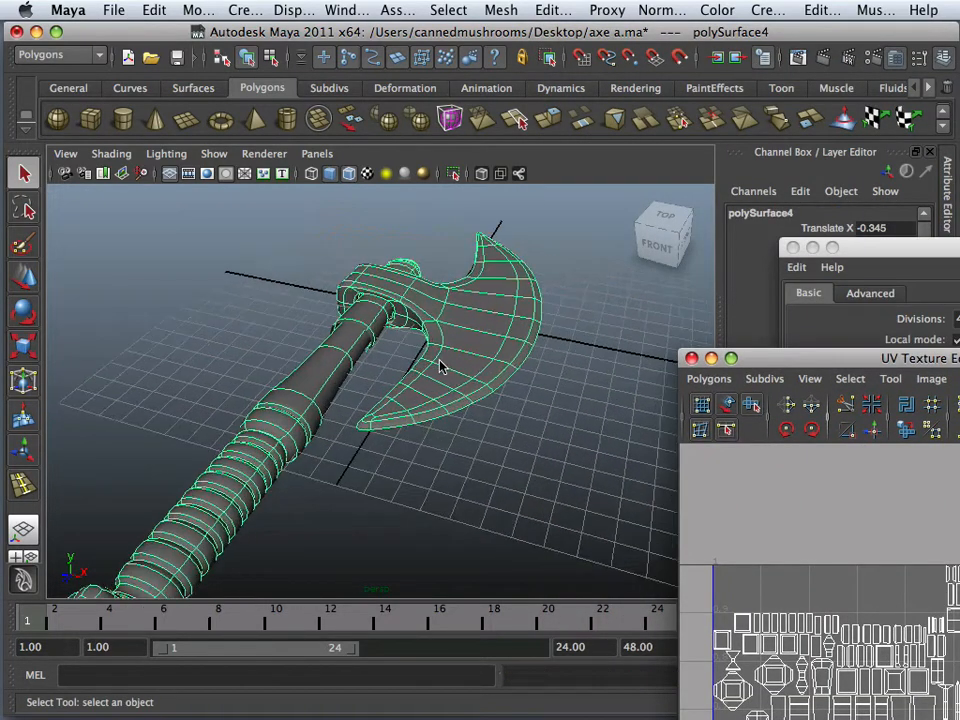
{"action": "scroll", "coordinate": [442, 366], "scroll_direction": "down", "scroll_amount": 6}
Step: Duplicate the axe and move the original and the copy apart along X, placing the copy at Translate X about 2.73
{"action": "left_click", "coordinate": [23, 283]}
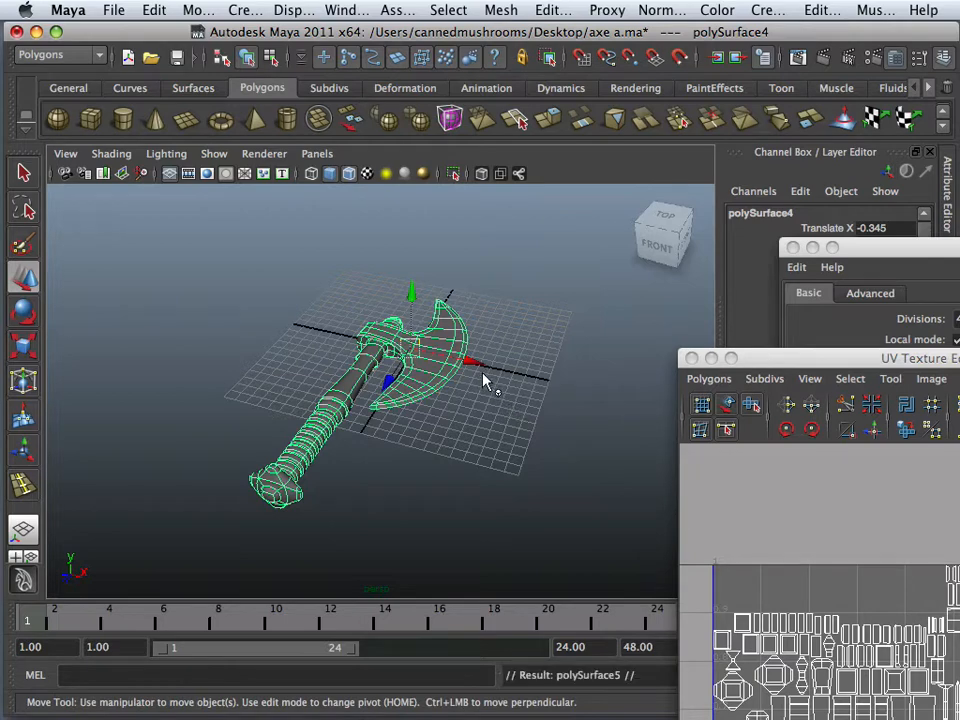
{"action": "left_click_drag", "start_coordinate": [472, 360], "coordinate": [643, 407]}
{"action": "left_click", "coordinate": [410, 390]}
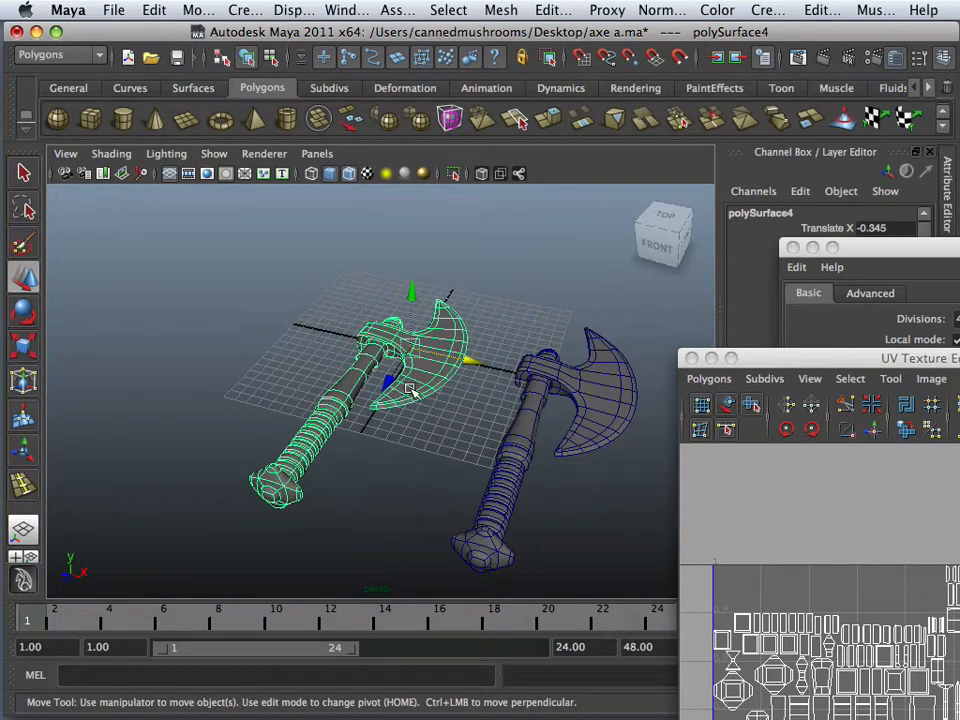
{"action": "left_click_drag", "start_coordinate": [462, 360], "coordinate": [292, 325]}
{"action": "left_click", "coordinate": [618, 400]}
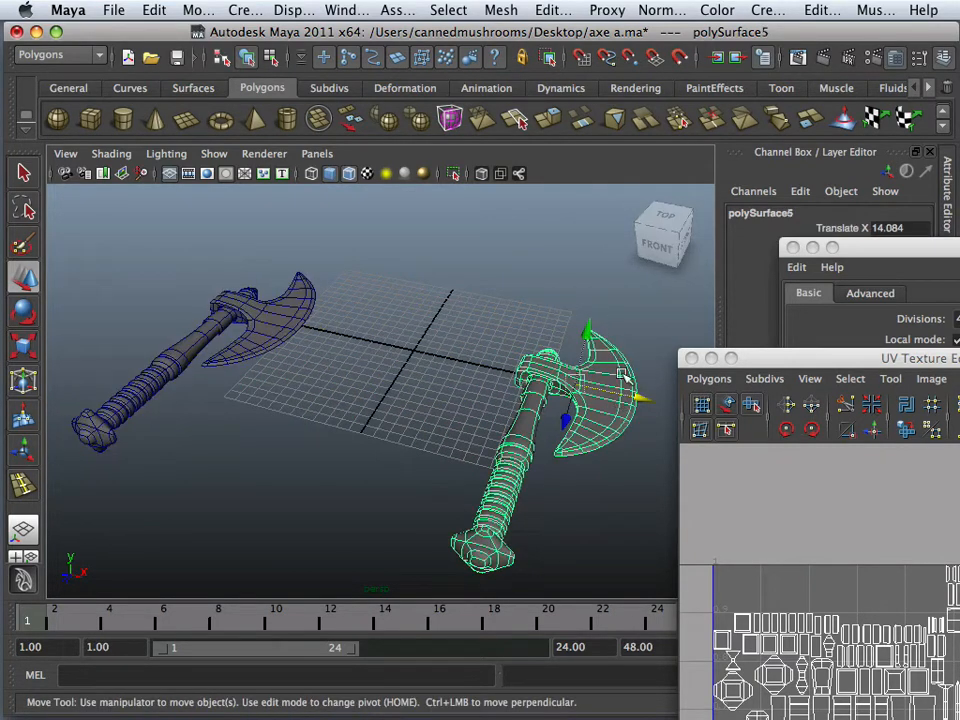
{"action": "left_click_drag", "start_coordinate": [645, 408], "coordinate": [445, 385]}
Step: Apply the Smooth mesh operation to the duplicated axe and deselect it to check the denser geometry up close
{"action": "left_click", "coordinate": [500, 10]}
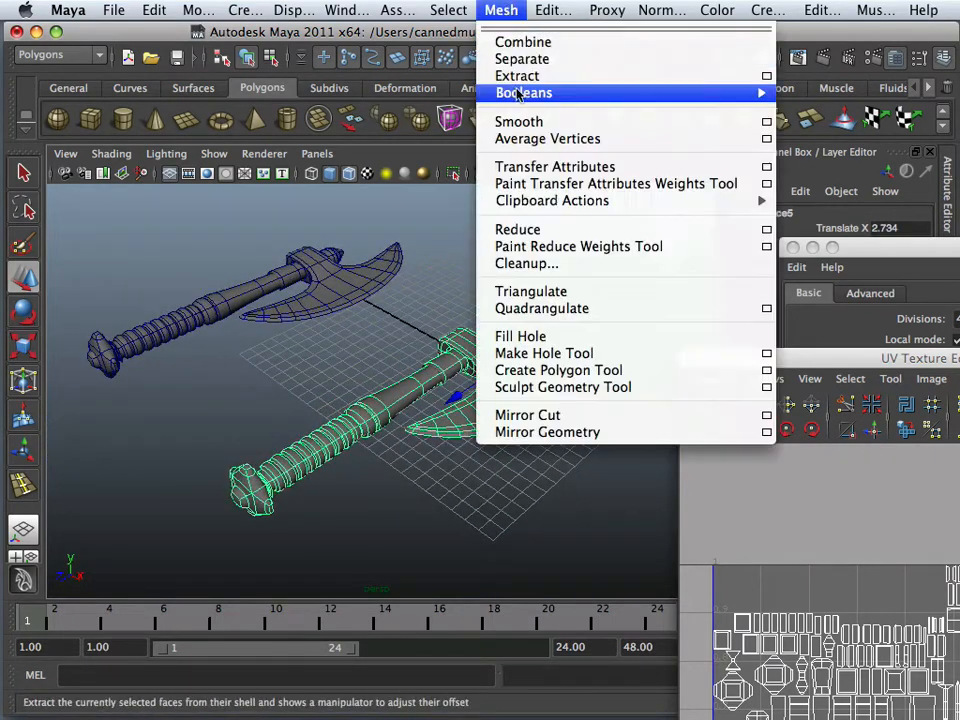
{"action": "left_click", "coordinate": [519, 121]}
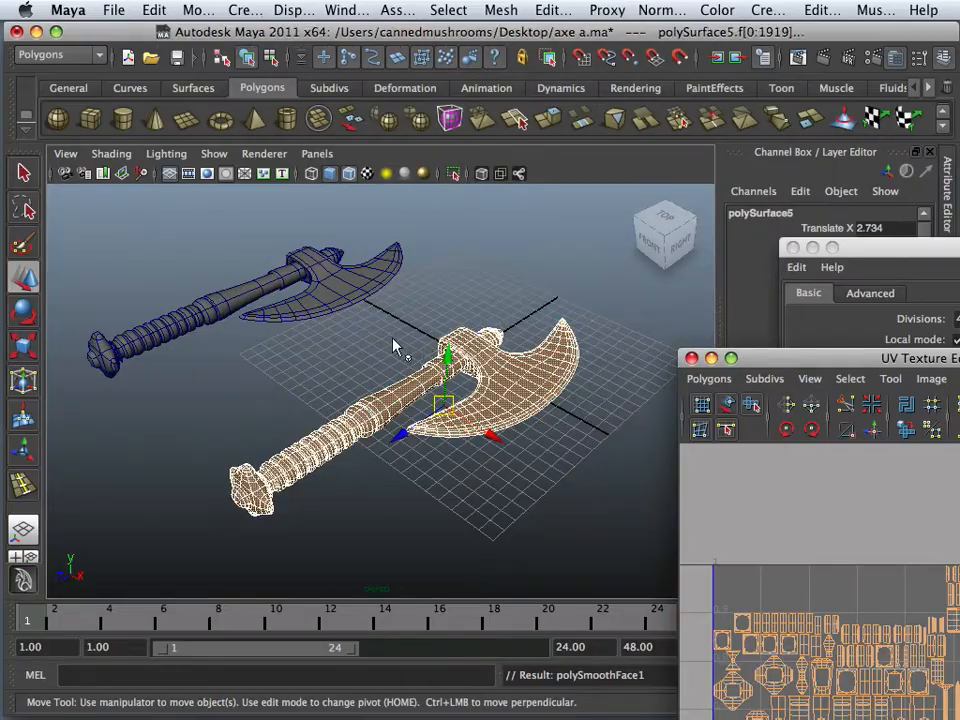
{"action": "left_click_drag", "start_coordinate": [407, 349], "coordinate": [375, 390], "text": "alt"}
{"action": "left_click", "coordinate": [354, 317]}
{"action": "mouse_move", "coordinate": [354, 317]}
{"action": "left_mouse_down", "text": "alt"}
{"action": "mouse_move", "coordinate": [426, 315]}
{"action": "mouse_move", "coordinate": [467, 300]}
{"action": "mouse_move", "coordinate": [345, 338]}
{"action": "left_mouse_up", "text": "alt"}
{"action": "scroll", "coordinate": [346, 331], "scroll_direction": "down", "scroll_amount": 4}
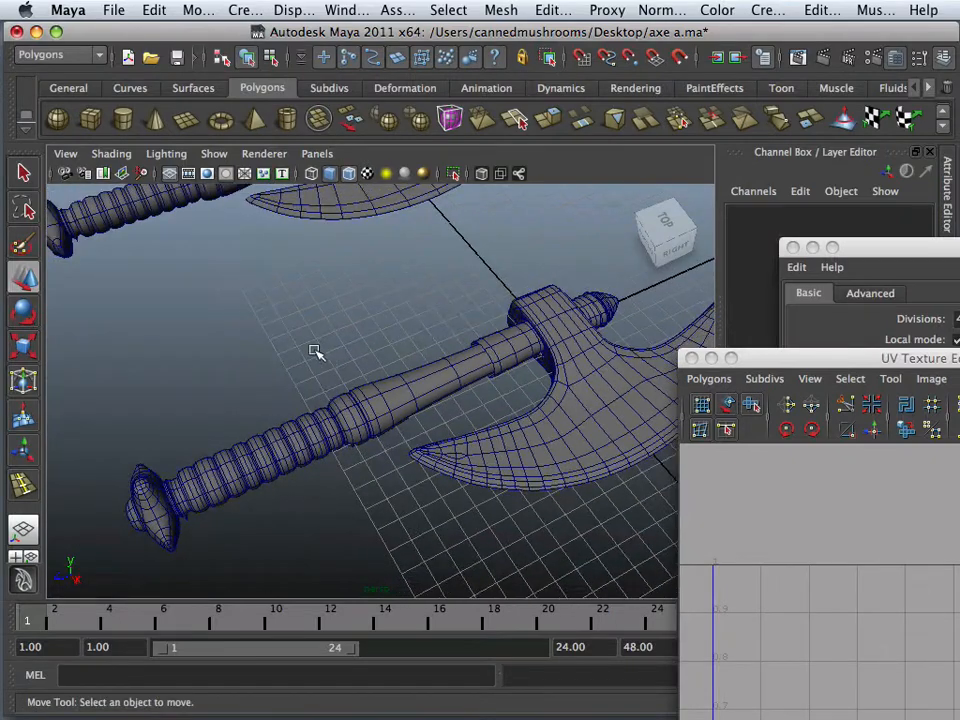
Step: Export only the smoothed axe copy as an OBJ to the Desktop, replacing the existing fixme.obj
{"action": "left_click", "coordinate": [433, 458]}
{"action": "left_click", "coordinate": [118, 11]}
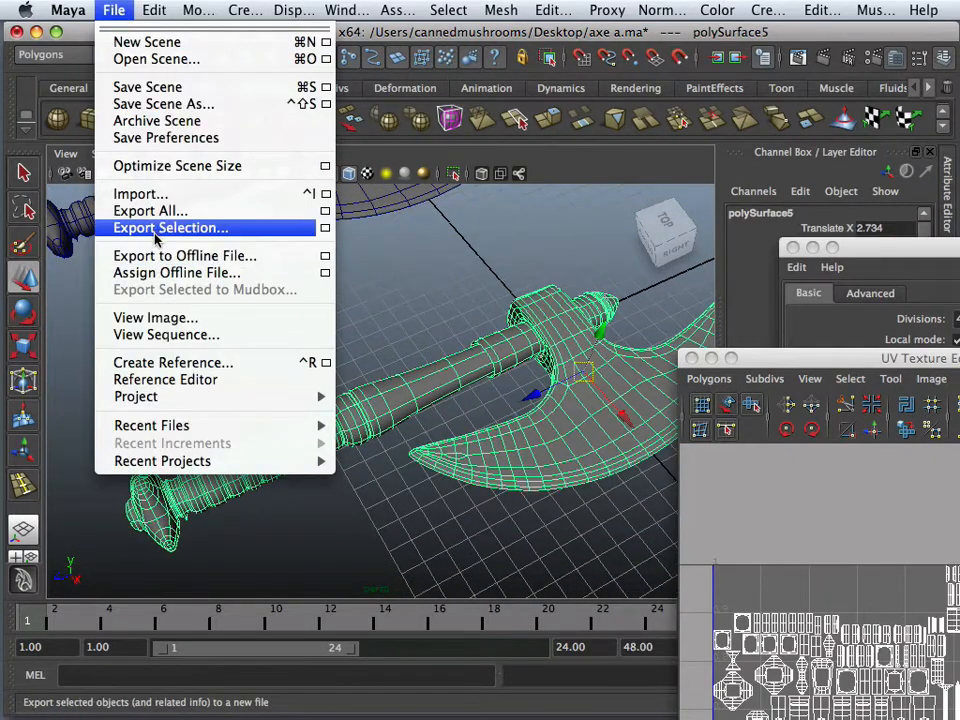
{"action": "left_click", "coordinate": [176, 228]}
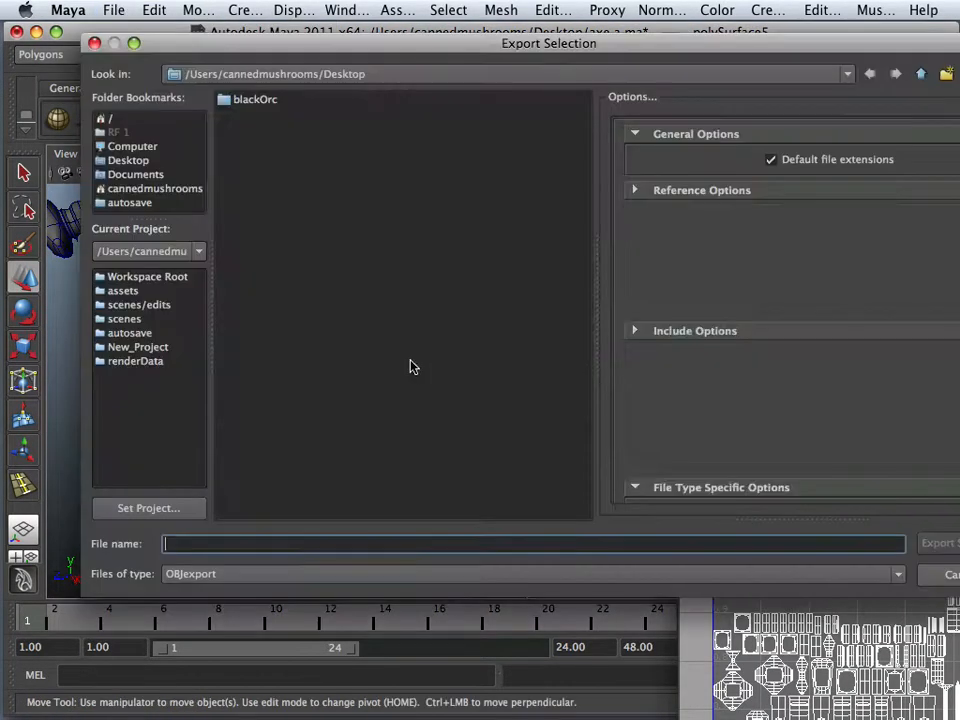
{"action": "left_click", "coordinate": [258, 189]}
{"action": "left_click", "coordinate": [258, 175]}
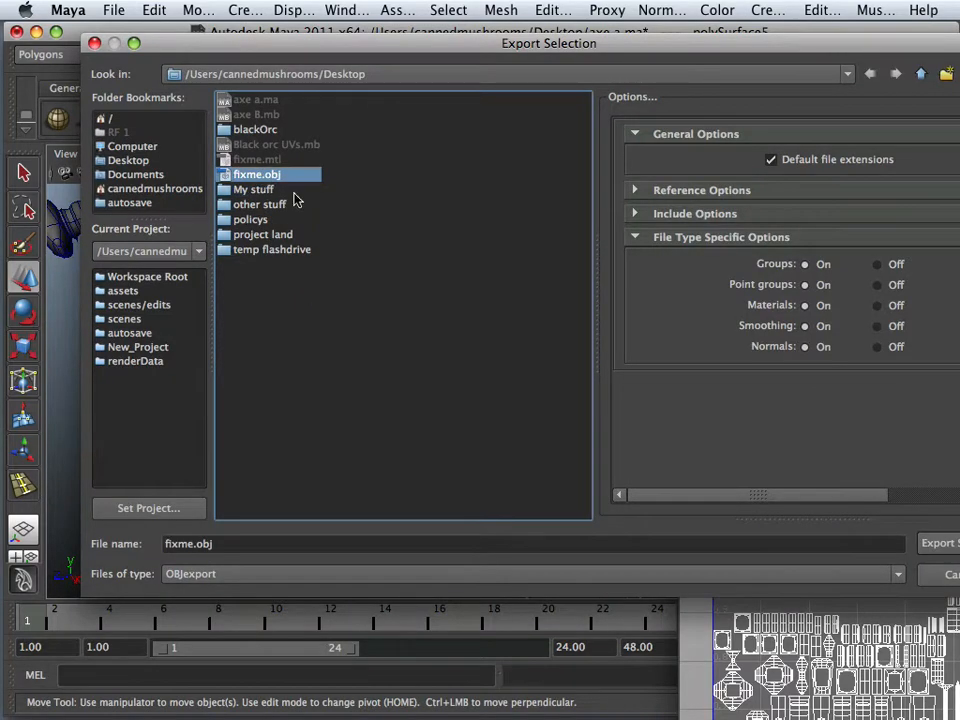
{"action": "left_click", "coordinate": [938, 545]}
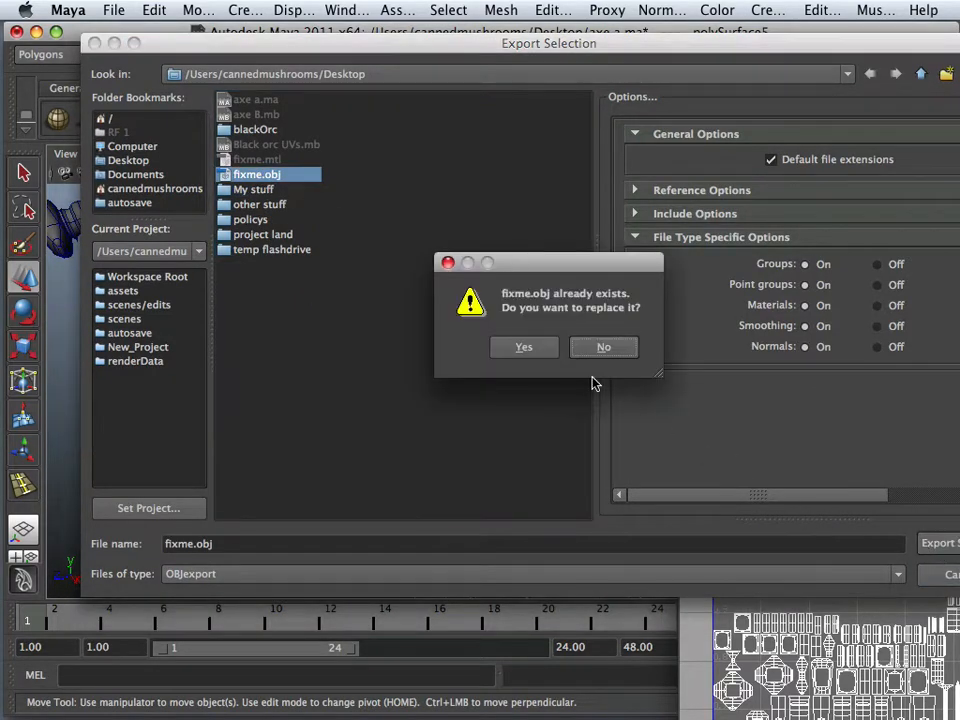
{"action": "left_click", "coordinate": [516, 346]}
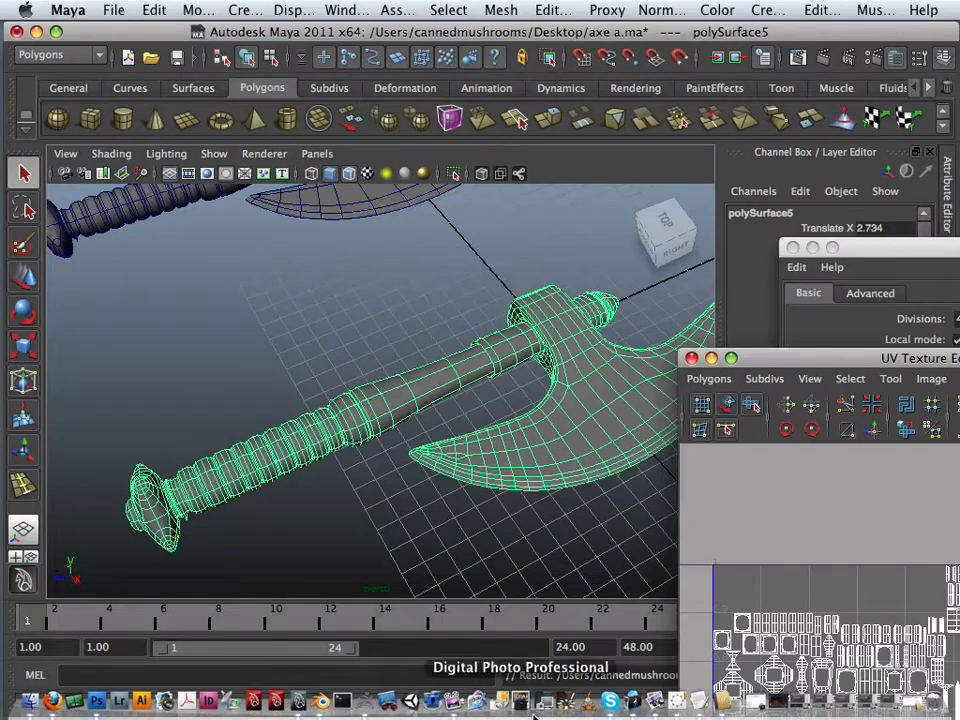
Step: Switch to Blender and delete the previously imported low-poly axe from the scene
{"action": "left_click", "coordinate": [320, 702]}
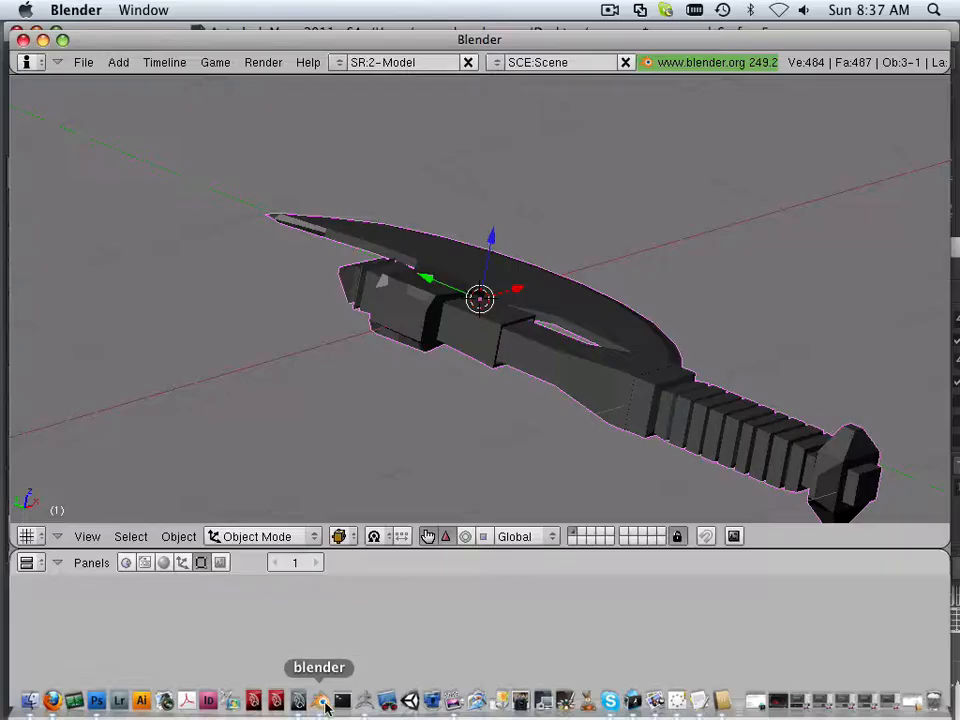
{"action": "key", "text": "x"}
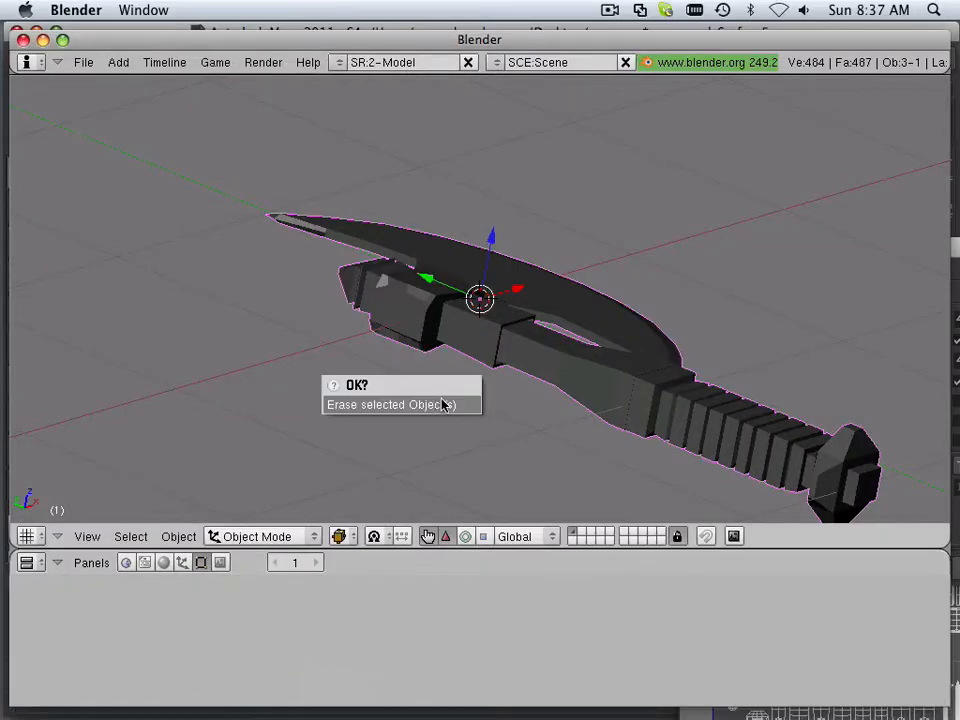
{"action": "left_click", "coordinate": [442, 403]}
Step: Import fixme.obj from the Desktop folder as a Wavefront OBJ with the default import options
{"action": "left_click", "coordinate": [80, 63]}
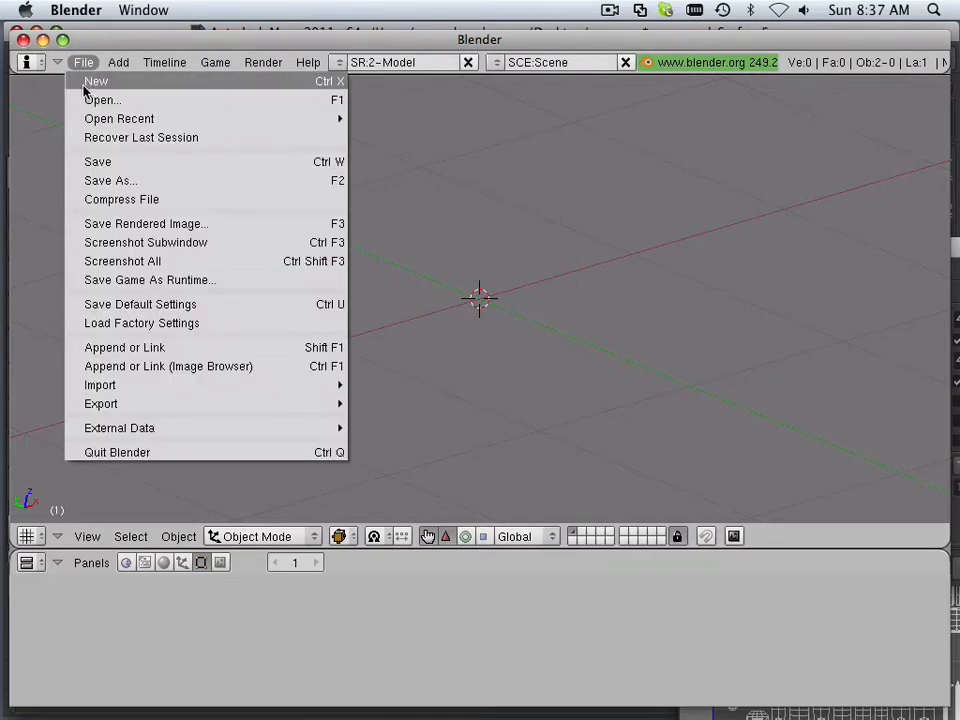
{"action": "mouse_move", "coordinate": [150, 388]}
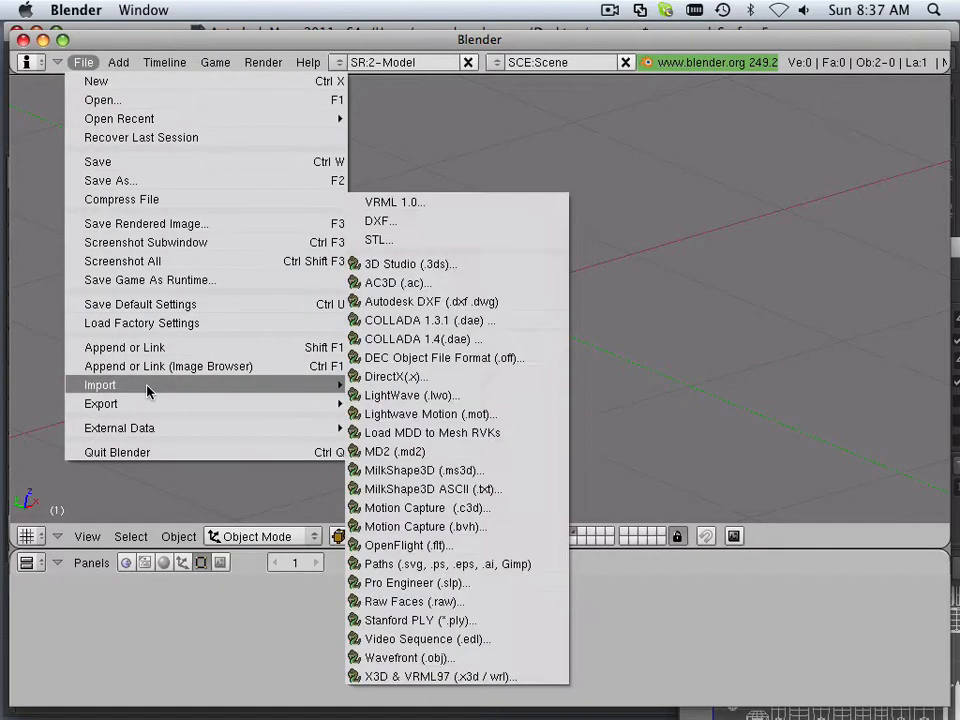
{"action": "left_click", "coordinate": [440, 655]}
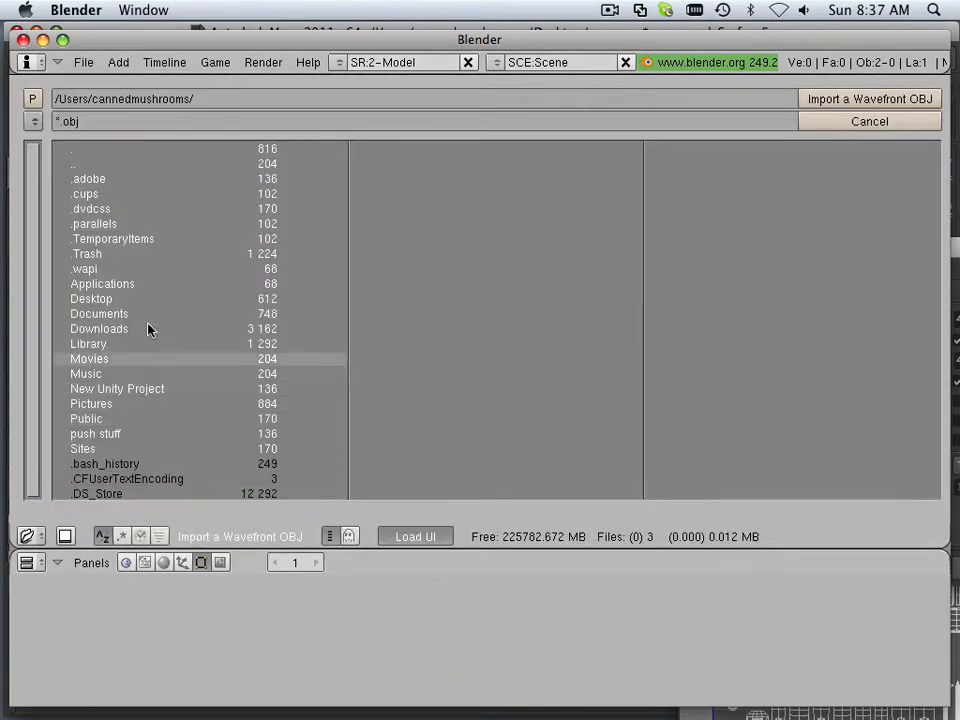
{"action": "left_click", "coordinate": [137, 298]}
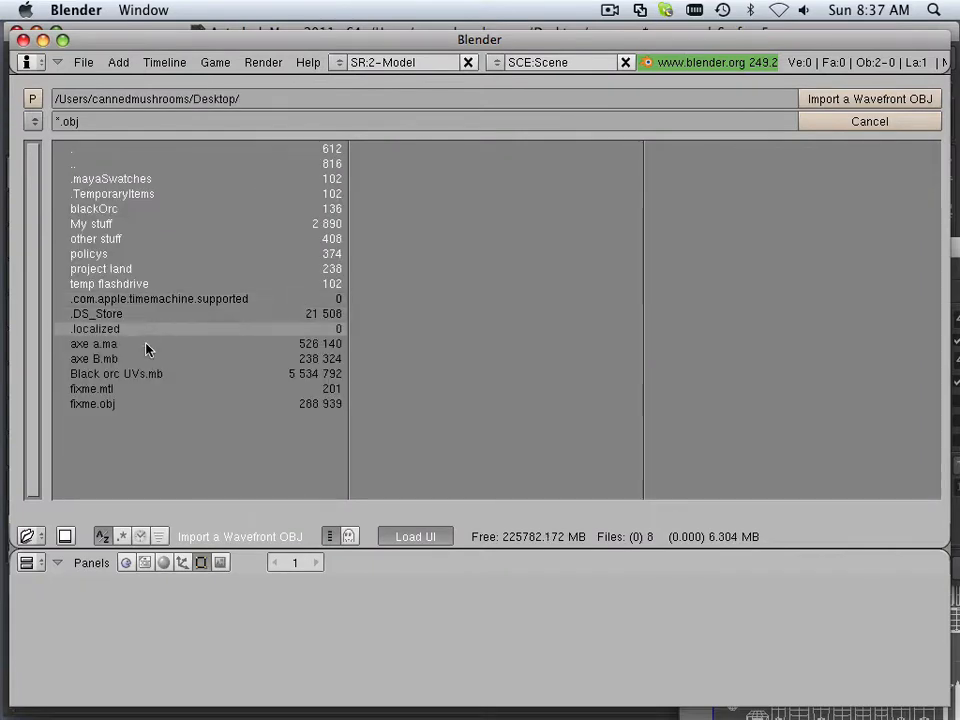
{"action": "left_click", "coordinate": [137, 405]}
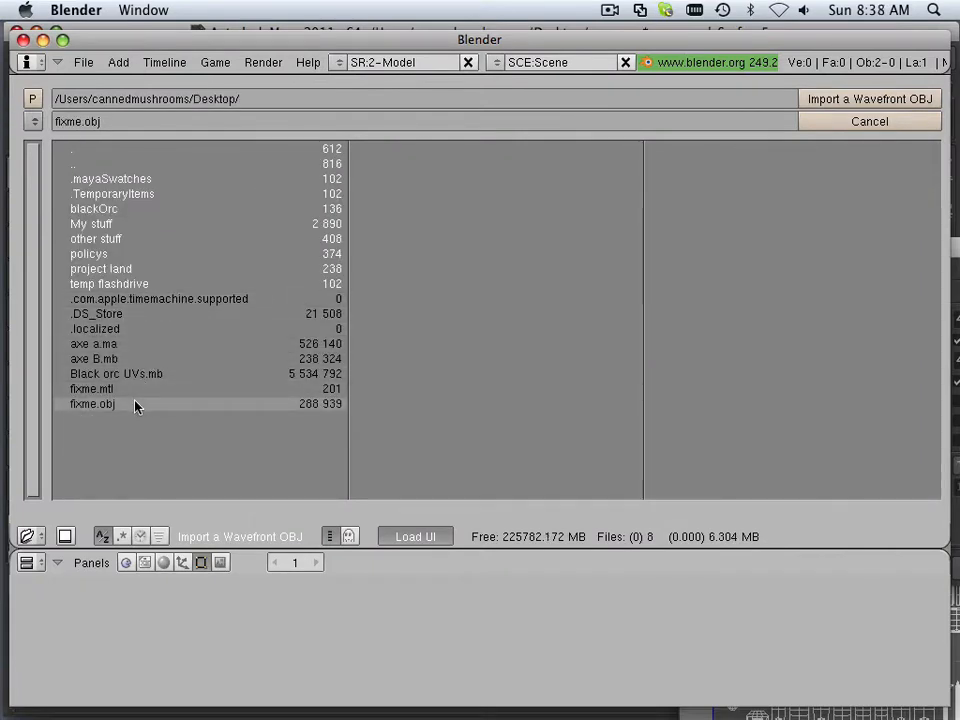
{"action": "left_click", "coordinate": [844, 101]}
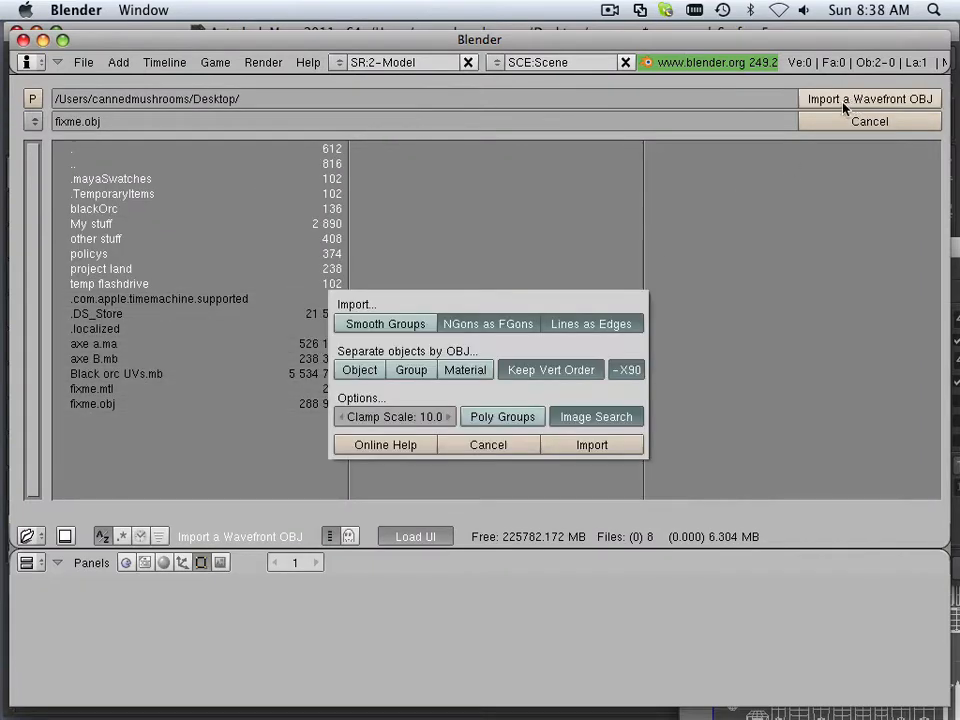
{"action": "left_click", "coordinate": [598, 445]}
Step: Examine the smoothed axe from several angles and distances, including the handle, pommel and blade
{"action": "scroll", "coordinate": [519, 359], "scroll_direction": "down", "scroll_amount": 2}
{"action": "scroll", "coordinate": [581, 349], "scroll_direction": "up", "scroll_amount": 6}
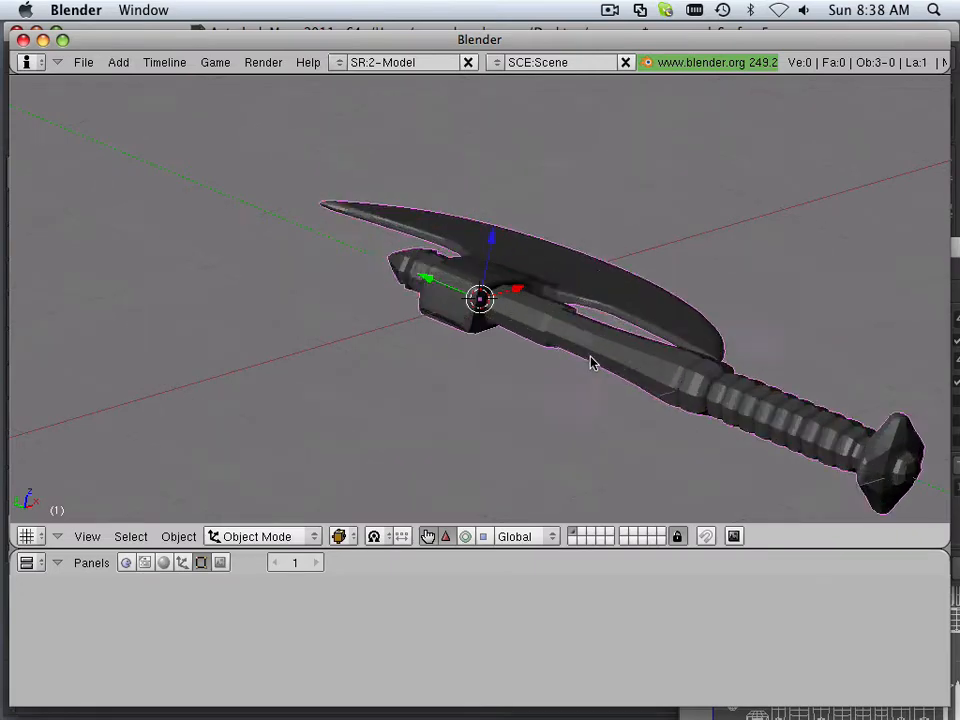
{"action": "middle_click_drag", "start_coordinate": [526, 364], "coordinate": [368, 345]}
{"action": "scroll", "coordinate": [268, 357], "scroll_direction": "down", "scroll_amount": 4}
{"action": "key", "text": "Right"}
{"action": "key", "text": "Left"}
{"action": "middle_click_drag", "start_coordinate": [368, 345], "coordinate": [357, 349]}
{"action": "scroll", "coordinate": [358, 352], "scroll_direction": "down", "scroll_amount": 2, "text": "alt+shift"}
{"action": "scroll", "coordinate": [358, 352], "scroll_direction": "up", "scroll_amount": 2, "text": "alt+shift"}
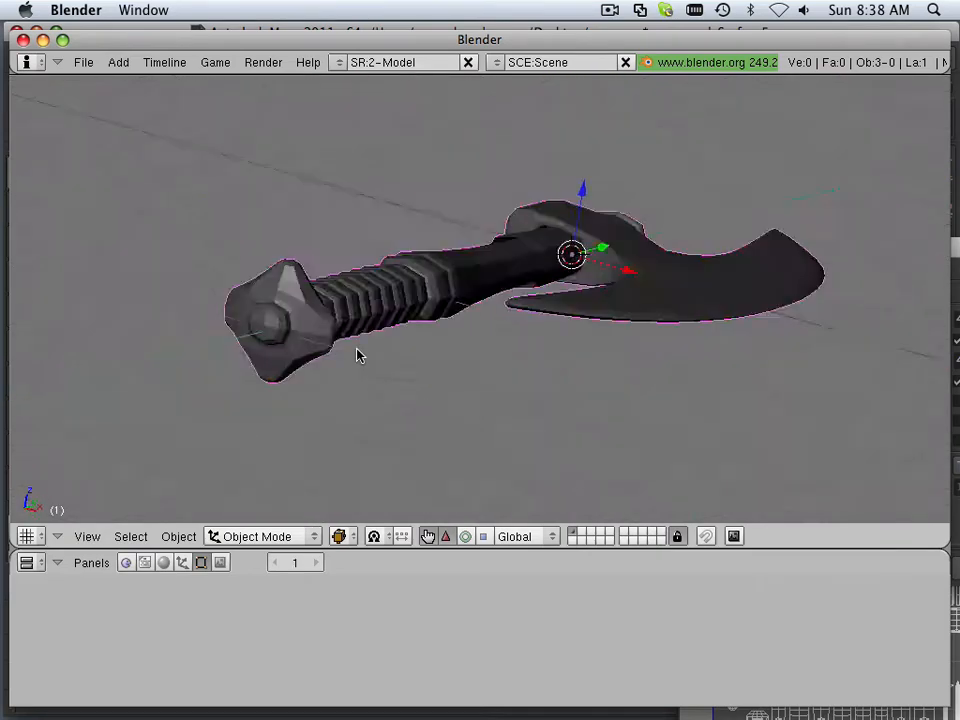
{"action": "scroll", "coordinate": [358, 352], "scroll_direction": "up", "scroll_amount": 5, "text": "alt+shift"}
{"action": "scroll", "coordinate": [357, 351], "scroll_direction": "down", "scroll_amount": 5, "text": "alt+shift"}
{"action": "scroll", "coordinate": [357, 352], "scroll_direction": "up", "scroll_amount": 3, "text": "alt+shift"}
{"action": "scroll", "coordinate": [356, 353], "scroll_direction": "down", "scroll_amount": 7, "text": "alt+shift"}
{"action": "scroll", "coordinate": [356, 353], "scroll_direction": "up", "scroll_amount": 7, "text": "alt+shift"}
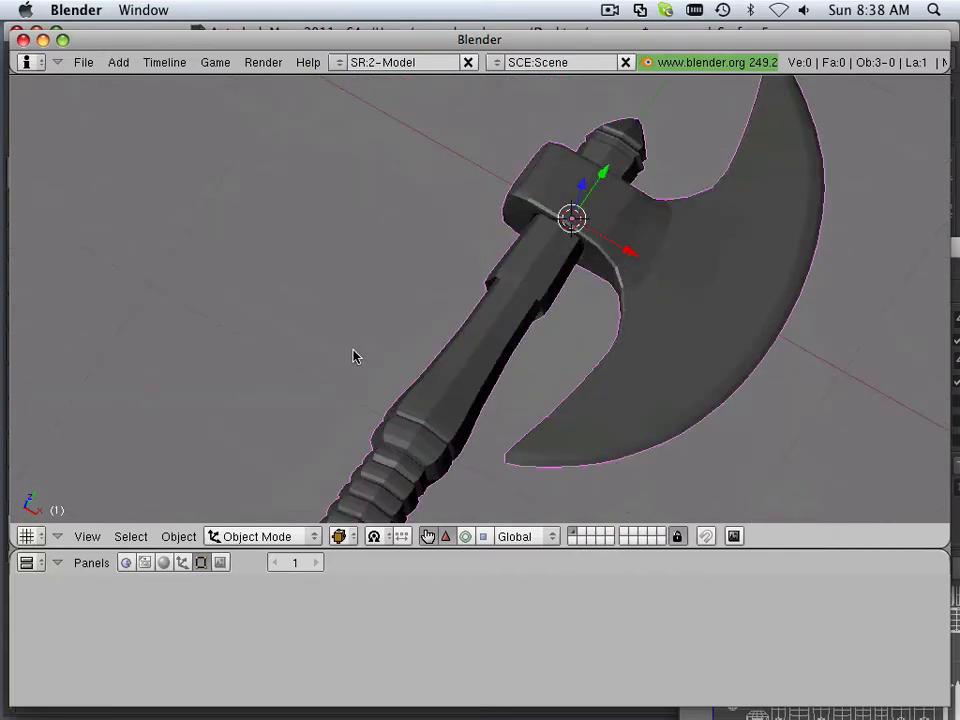
{"action": "scroll", "coordinate": [354, 357], "scroll_direction": "up", "scroll_amount": 9, "text": "alt+shift"}
{"action": "scroll", "coordinate": [354, 357], "scroll_direction": "down", "scroll_amount": 11, "text": "alt+shift"}
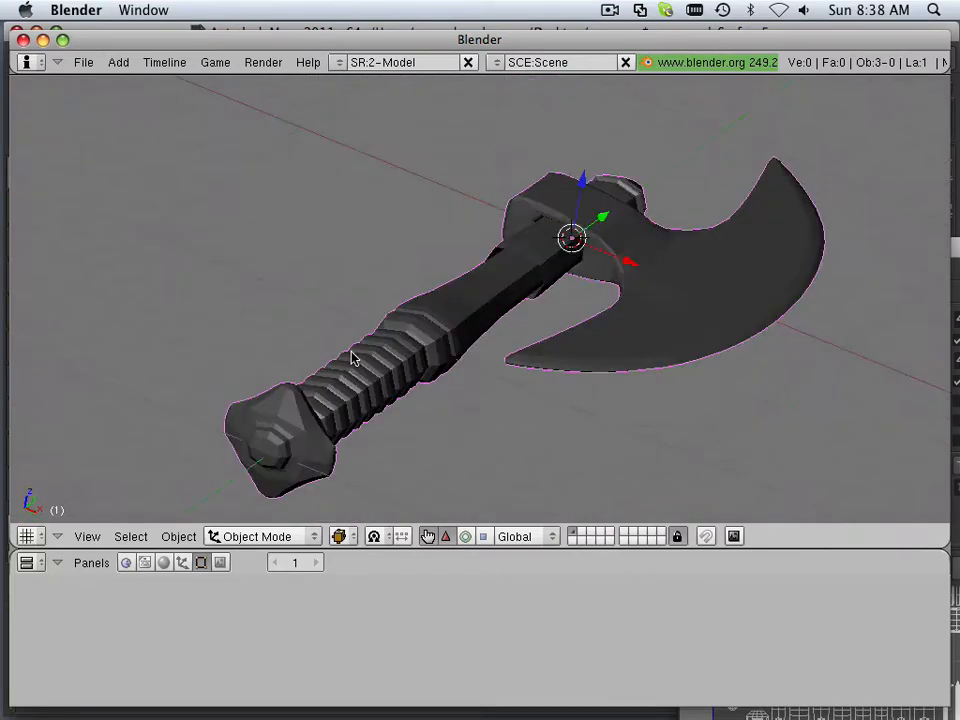
{"action": "scroll", "coordinate": [353, 358], "scroll_direction": "up", "scroll_amount": 7, "text": "alt+shift"}
{"action": "scroll", "coordinate": [353, 358], "scroll_direction": "down", "scroll_amount": 11, "text": "alt+shift"}
{"action": "scroll", "coordinate": [353, 358], "scroll_direction": "up", "scroll_amount": 11, "text": "alt+shift"}
{"action": "scroll", "coordinate": [353, 358], "scroll_direction": "down", "scroll_amount": 6, "text": "alt+shift"}
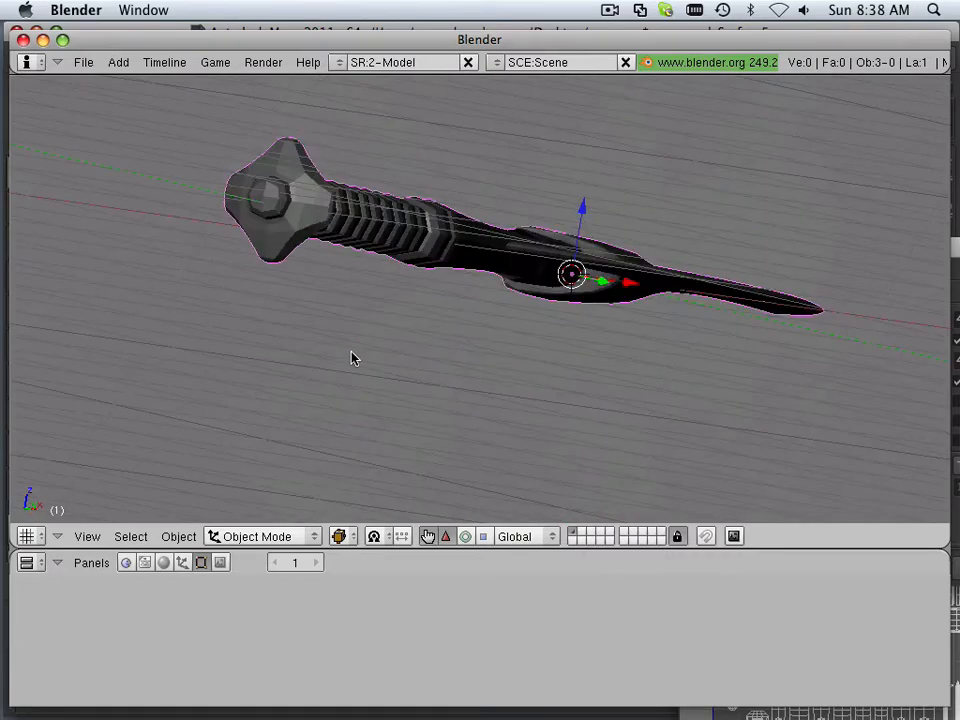
{"action": "scroll", "coordinate": [353, 358], "scroll_direction": "down", "scroll_amount": 6, "text": "ctrl+alt"}
{"action": "scroll", "coordinate": [352, 358], "scroll_direction": "down", "scroll_amount": 20, "text": "ctrl+alt"}
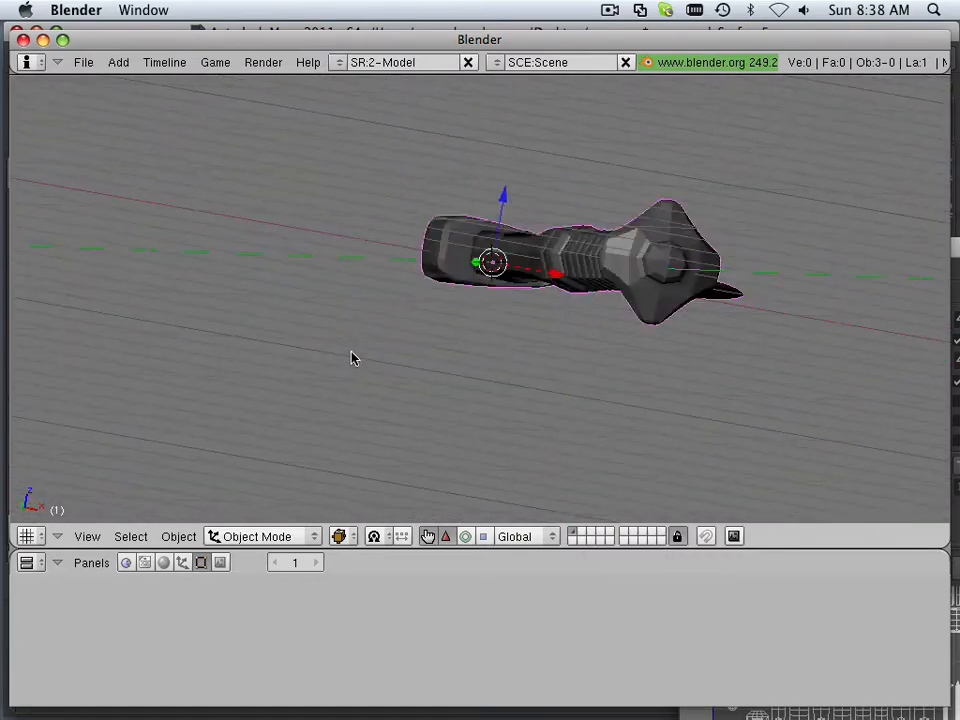
{"action": "scroll", "coordinate": [350, 358], "scroll_direction": "down", "scroll_amount": 20, "text": "ctrl+alt"}
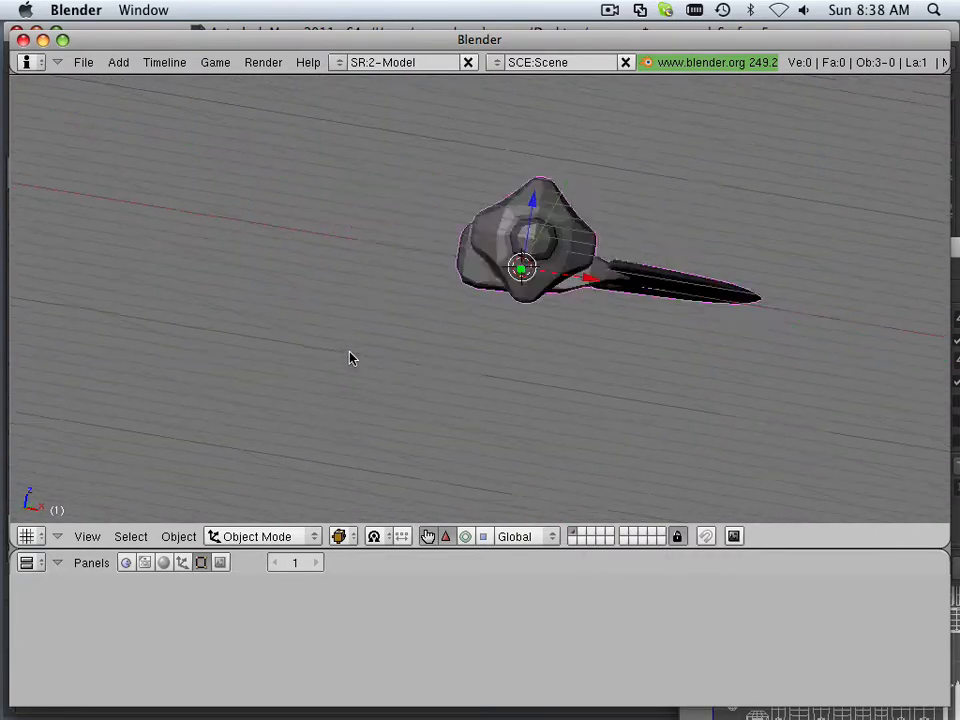
{"action": "scroll", "coordinate": [350, 358], "scroll_direction": "up", "scroll_amount": 6, "text": "alt+shift"}
{"action": "scroll", "coordinate": [350, 358], "scroll_direction": "down", "scroll_amount": 6, "text": "alt+shift"}
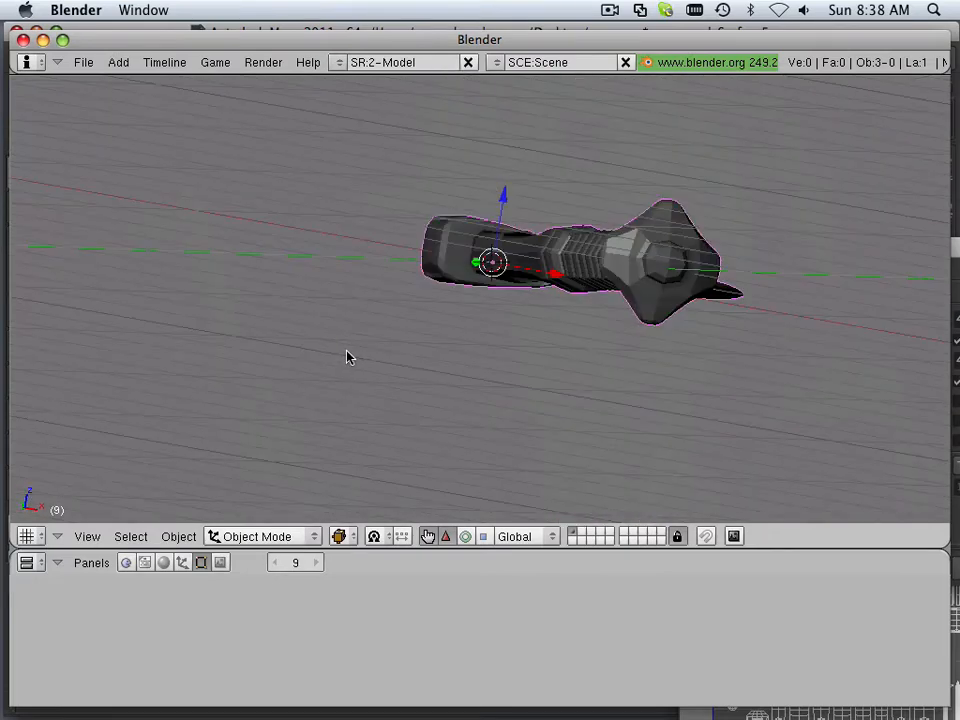
{"action": "scroll", "coordinate": [348, 358], "scroll_direction": "up", "scroll_amount": 4, "text": "alt+shift"}
{"action": "scroll", "coordinate": [348, 358], "scroll_direction": "down", "scroll_amount": 5, "text": "ctrl+alt"}
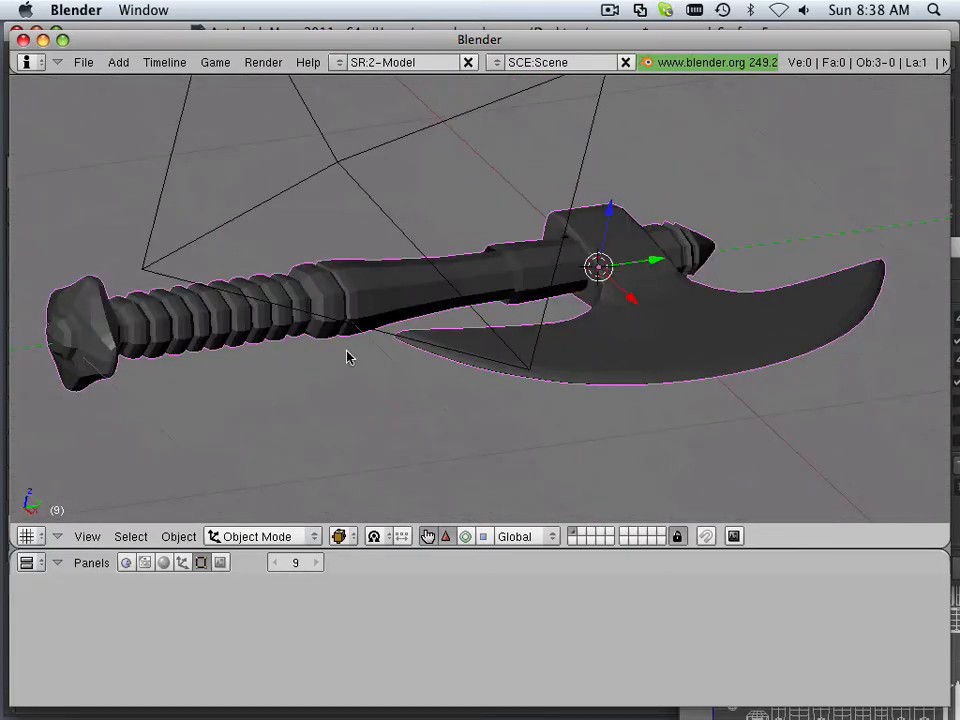
{"action": "scroll", "coordinate": [440, 363], "scroll_direction": "up", "scroll_amount": 6}
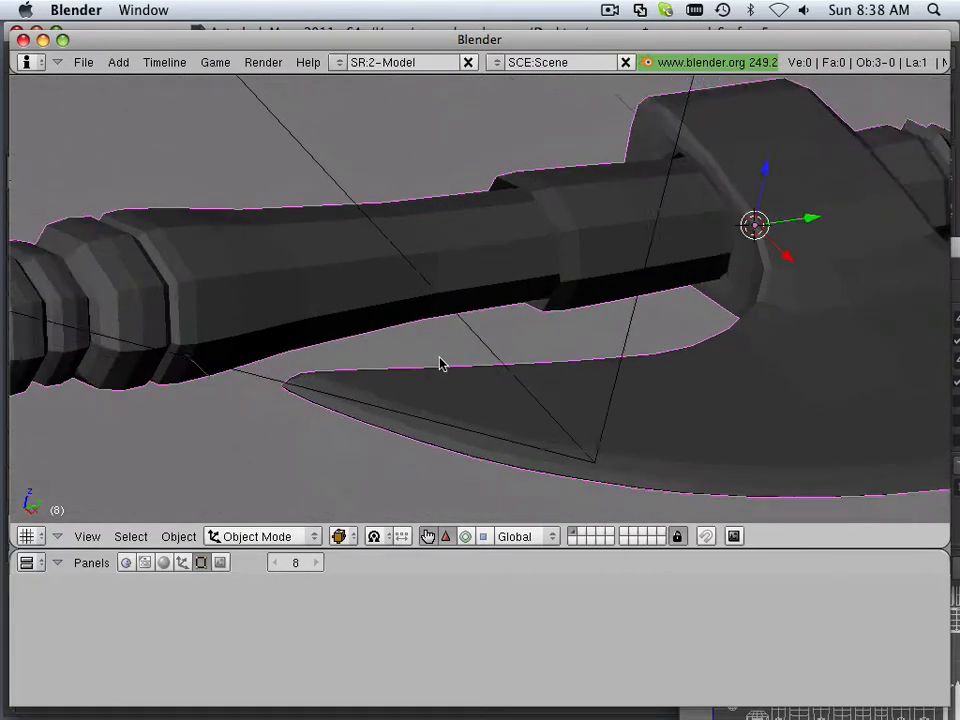
{"action": "scroll", "coordinate": [440, 363], "scroll_direction": "down", "scroll_amount": 2}
Step: Select the imported axe and enter Edit Mode with edge selection active
{"action": "left_click", "coordinate": [250, 537]}
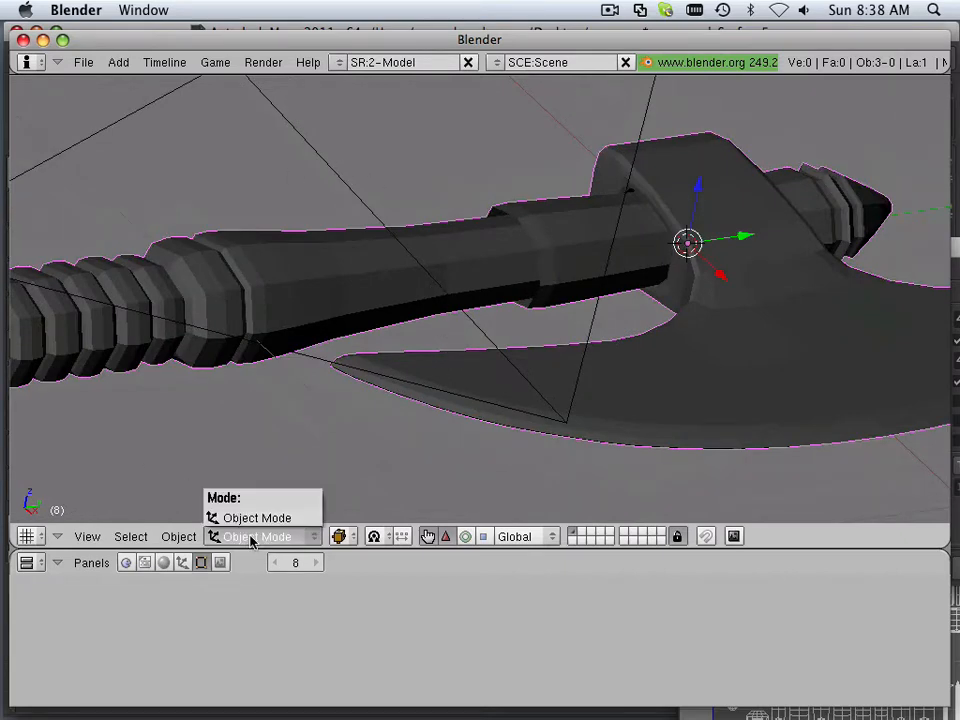
{"action": "right_click", "coordinate": [494, 400]}
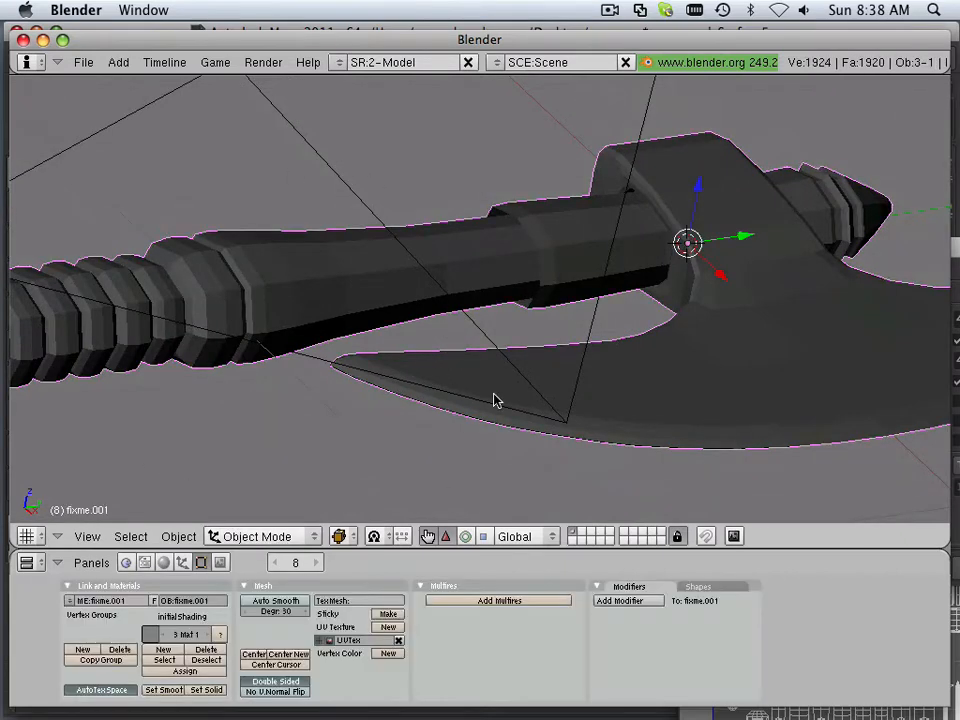
{"action": "left_click", "coordinate": [250, 537]}
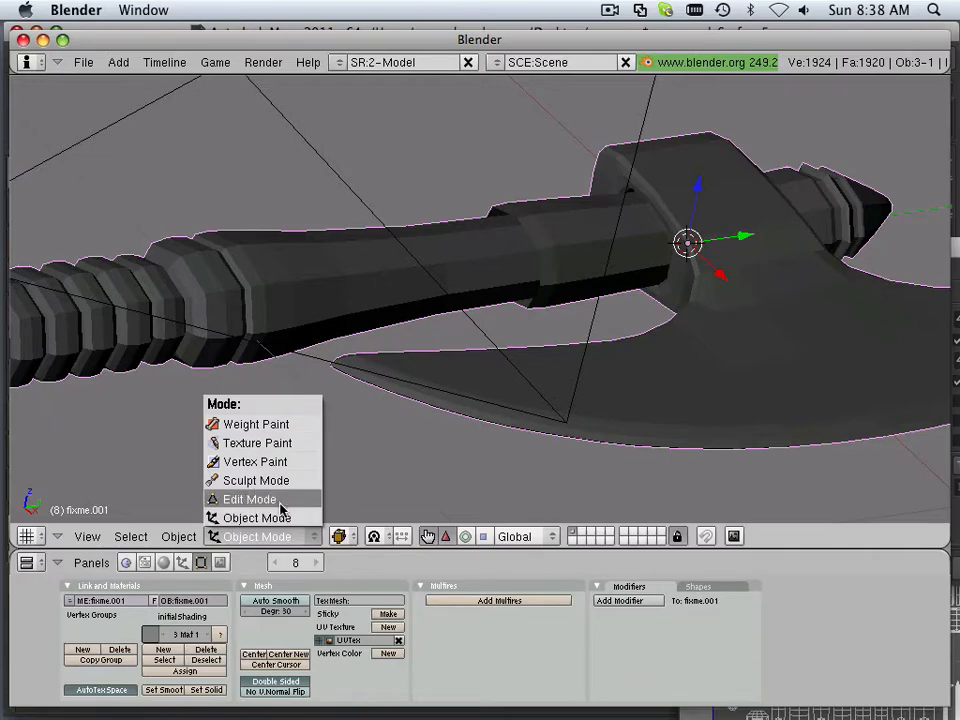
{"action": "left_click", "coordinate": [280, 498]}
{"action": "scroll", "coordinate": [506, 444], "scroll_direction": "up", "scroll_amount": 4}
{"action": "scroll", "coordinate": [506, 444], "scroll_direction": "down", "scroll_amount": 2}
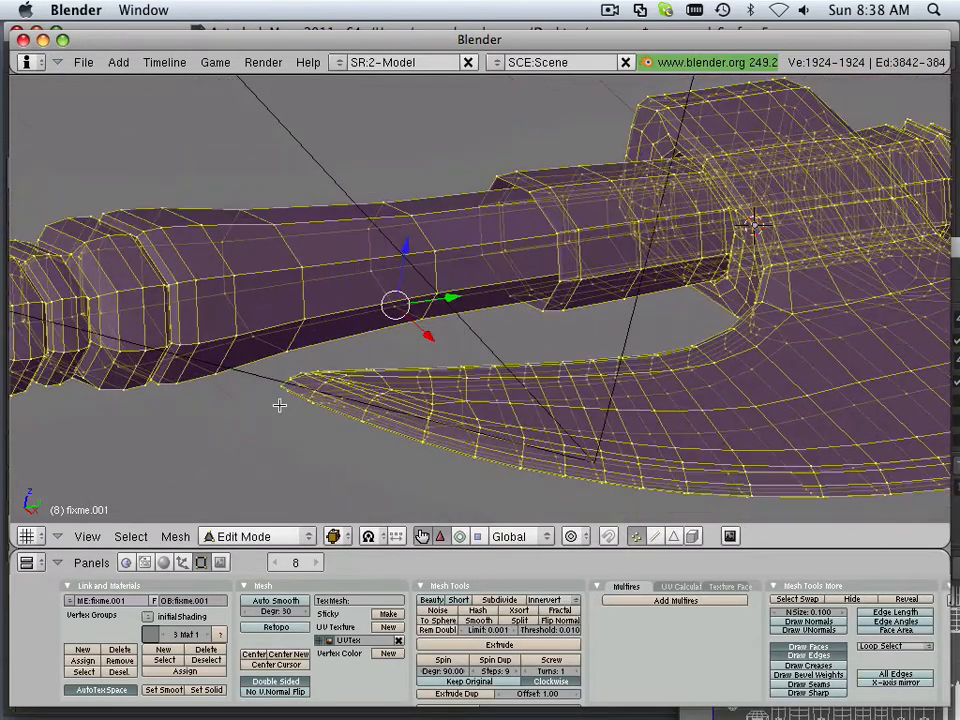
{"action": "left_click", "coordinate": [656, 537]}
Step: Select the edge loop running around the blade's thin outer rim and mark it as a seam
{"action": "scroll", "coordinate": [465, 461], "scroll_direction": "up", "scroll_amount": 3}
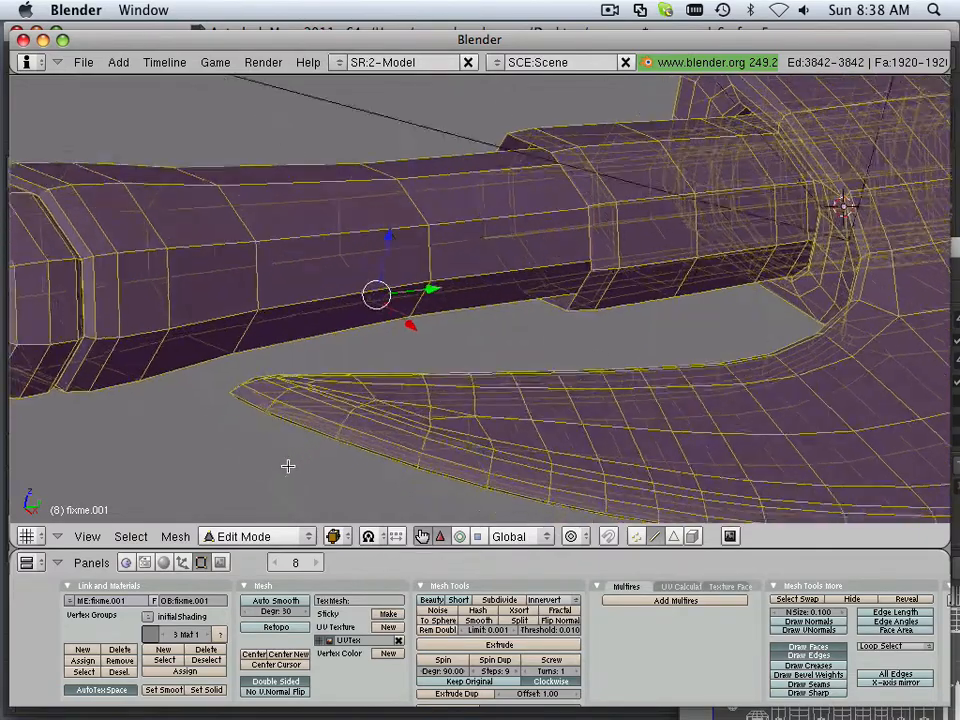
{"action": "middle_click_drag", "start_coordinate": [288, 466], "coordinate": [298, 447]}
{"action": "scroll", "coordinate": [294, 446], "scroll_direction": "up", "scroll_amount": 1}
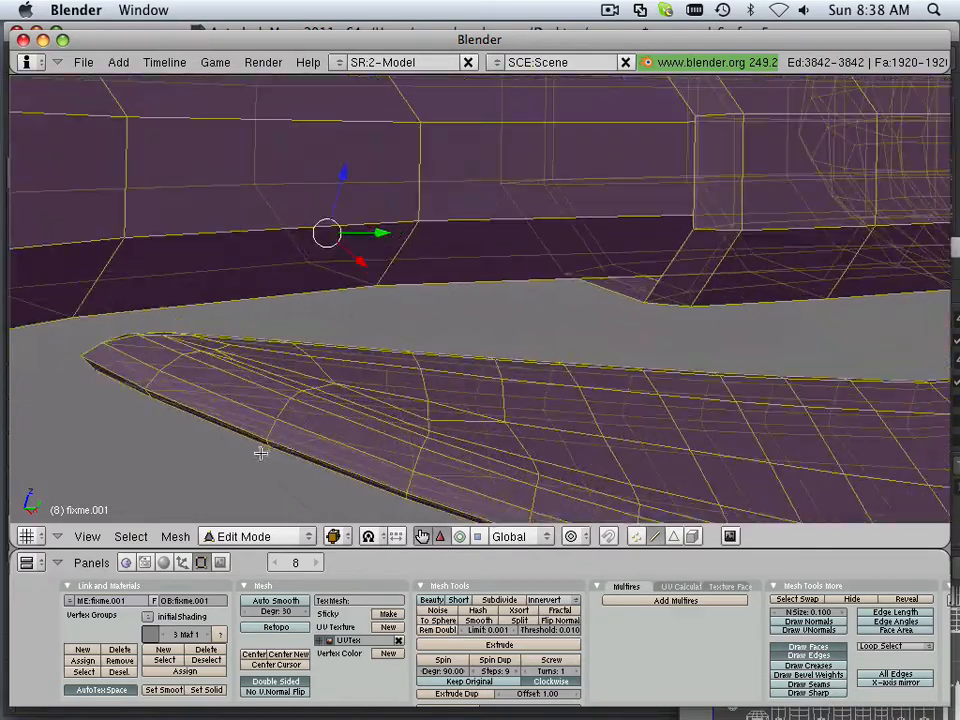
{"action": "middle_click_drag", "start_coordinate": [261, 450], "coordinate": [291, 450]}
{"action": "scroll", "coordinate": [290, 449], "scroll_direction": "up", "scroll_amount": 3}
{"action": "middle_click_drag", "start_coordinate": [219, 405], "coordinate": [246, 413]}
{"action": "right_click", "coordinate": [430, 371]}
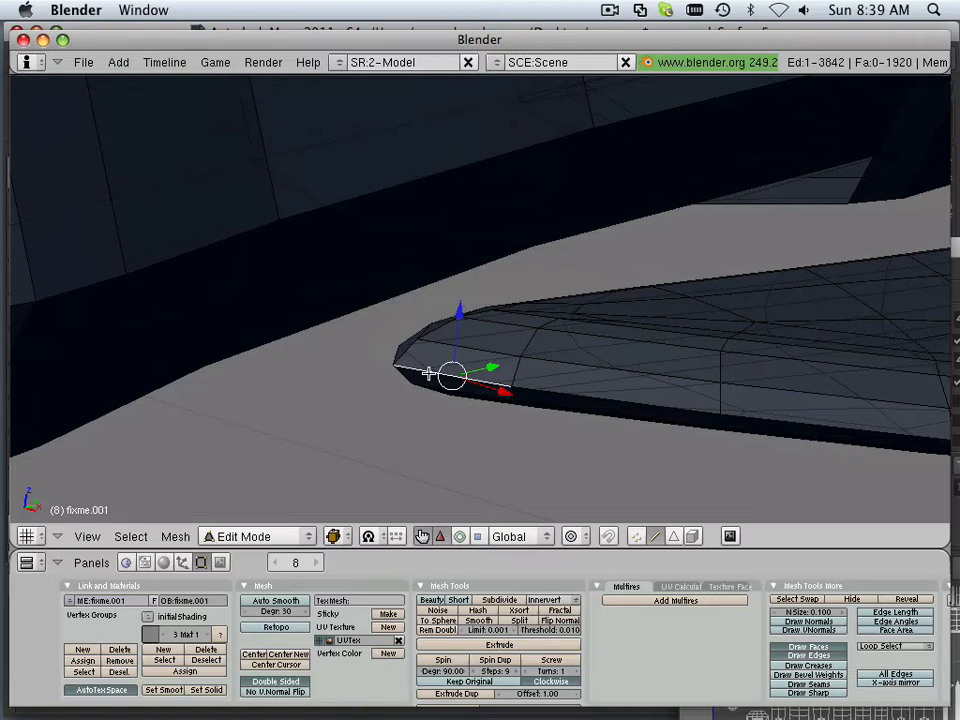
{"action": "right_click", "coordinate": [428, 373], "text": "alt"}
{"action": "right_click", "coordinate": [483, 380]}
{"action": "key", "text": "ctrl+r"}
{"action": "right_click", "coordinate": [481, 381], "text": "alt"}
{"action": "right_click", "coordinate": [488, 380], "text": "alt"}
{"action": "middle_click_drag", "start_coordinate": [486, 381], "coordinate": [487, 399]}
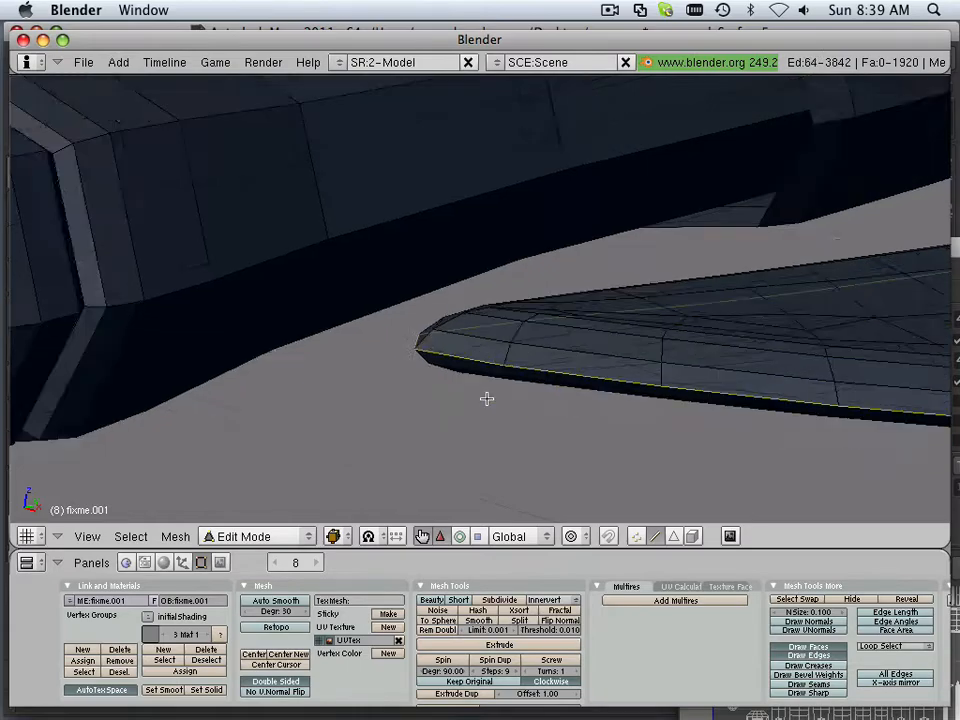
{"action": "scroll", "coordinate": [487, 399], "scroll_direction": "down", "scroll_amount": 6}
{"action": "key", "text": "g"}
{"action": "right_click", "coordinate": [446, 420]}
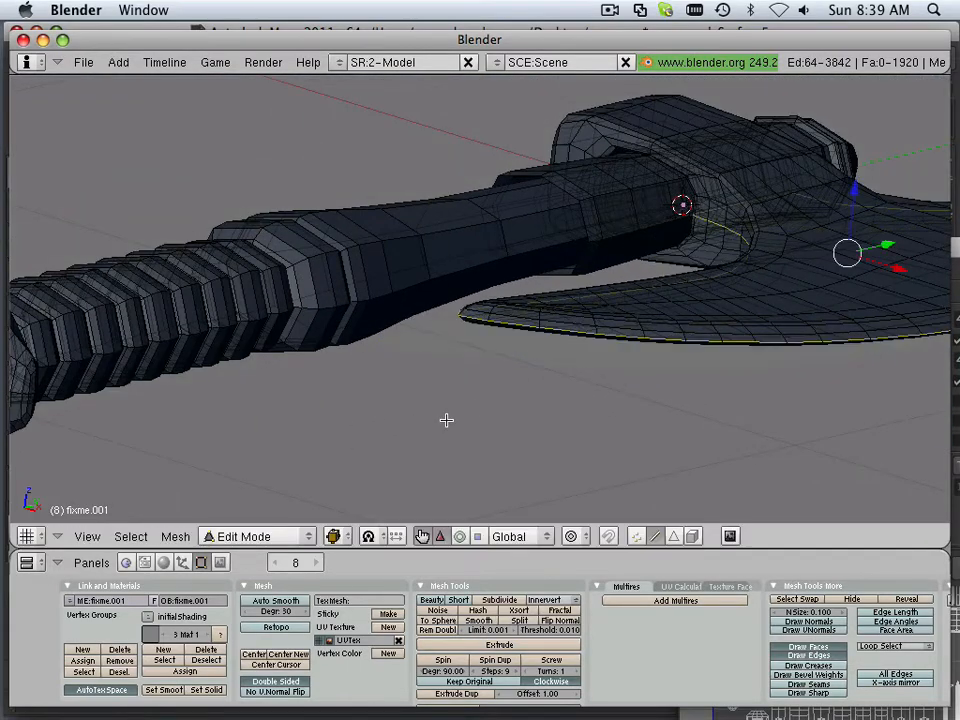
{"action": "scroll", "coordinate": [543, 445], "scroll_direction": "up", "scroll_amount": 1}
{"action": "scroll", "coordinate": [543, 445], "scroll_direction": "down", "scroll_amount": 2}
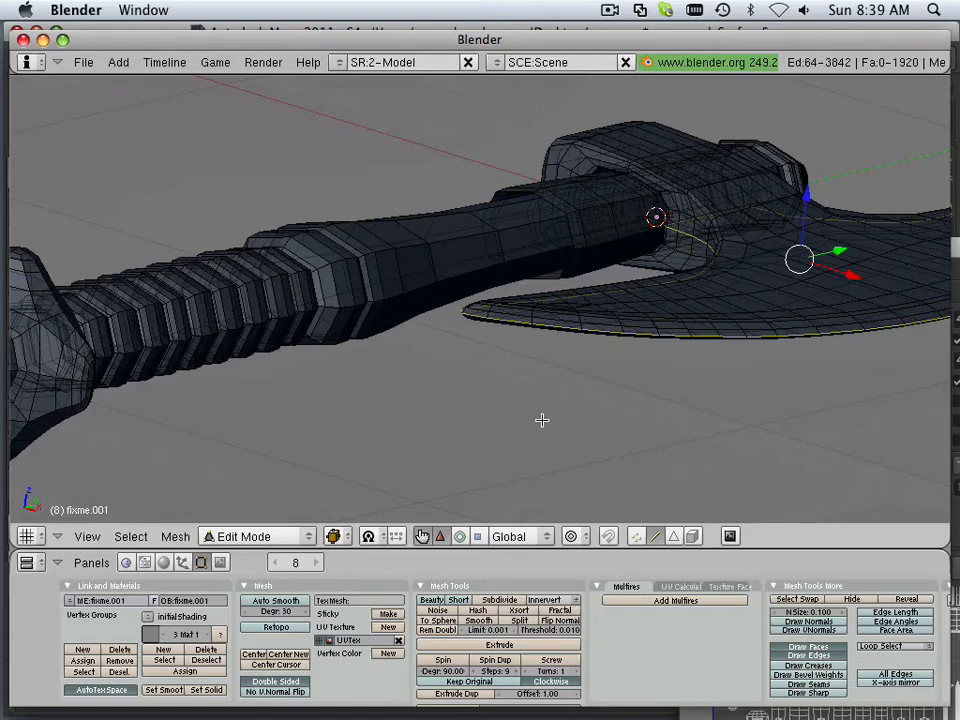
{"action": "key", "text": "ctrl+e"}
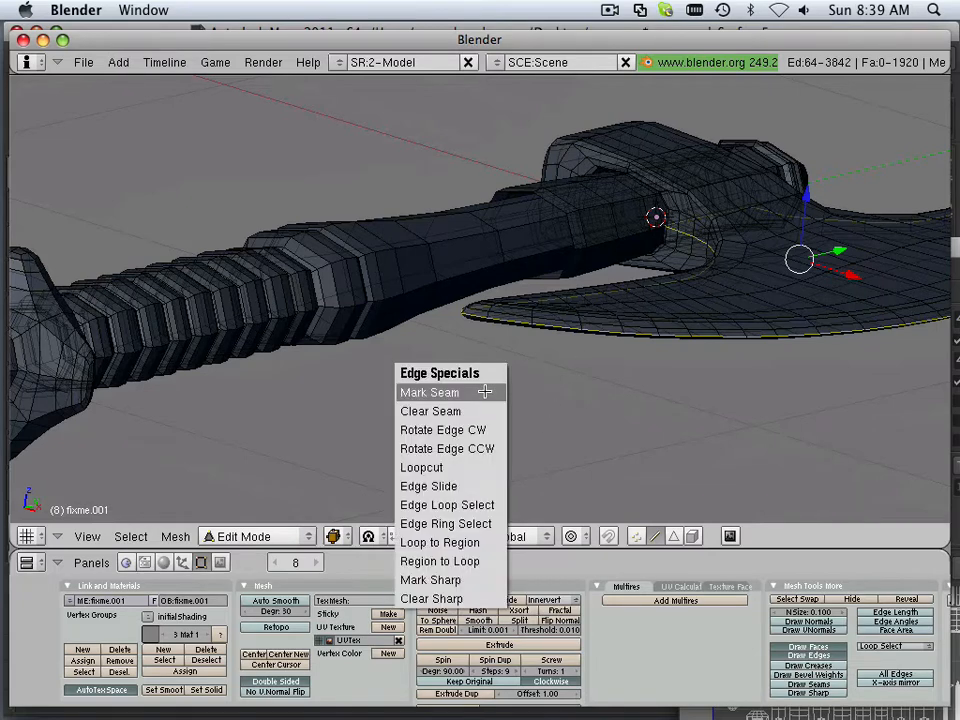
{"action": "left_click", "coordinate": [483, 393]}
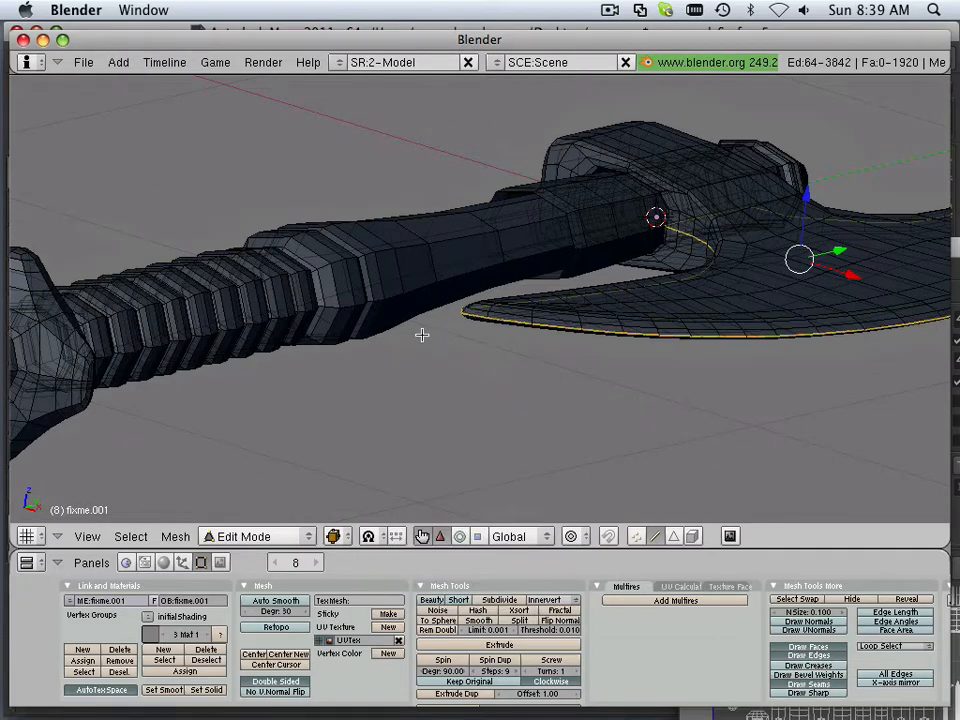
Step: Mark the edge loop around the back of the axe head's block, opposite the blade, as a seam
{"action": "key", "text": "Left"}
{"action": "key", "text": "Left"}
{"action": "middle_click_drag", "start_coordinate": [400, 331], "coordinate": [553, 480]}
{"action": "key", "text": "Left"}
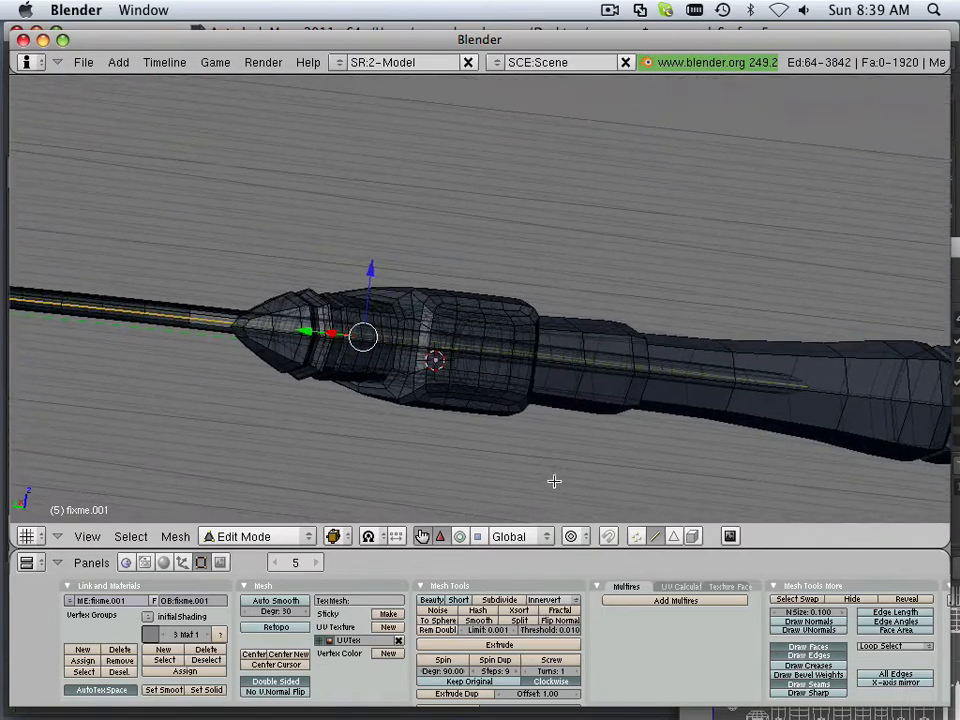
{"action": "scroll", "coordinate": [500, 462], "scroll_direction": "up", "scroll_amount": 4}
{"action": "middle_click_drag", "start_coordinate": [482, 454], "coordinate": [585, 465]}
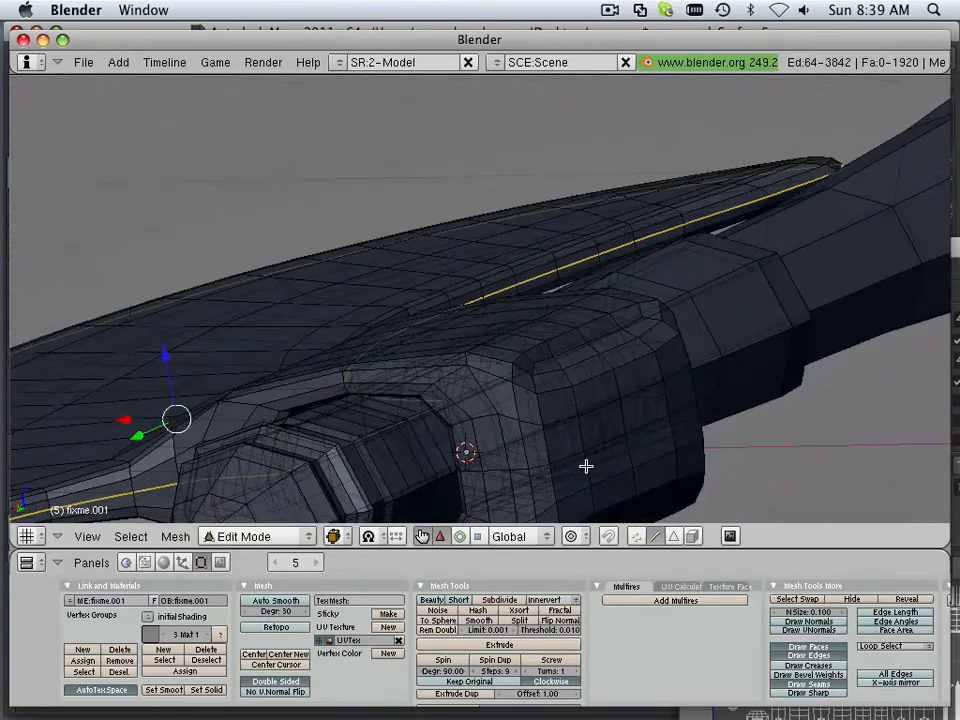
{"action": "right_click", "coordinate": [684, 407], "text": "alt"}
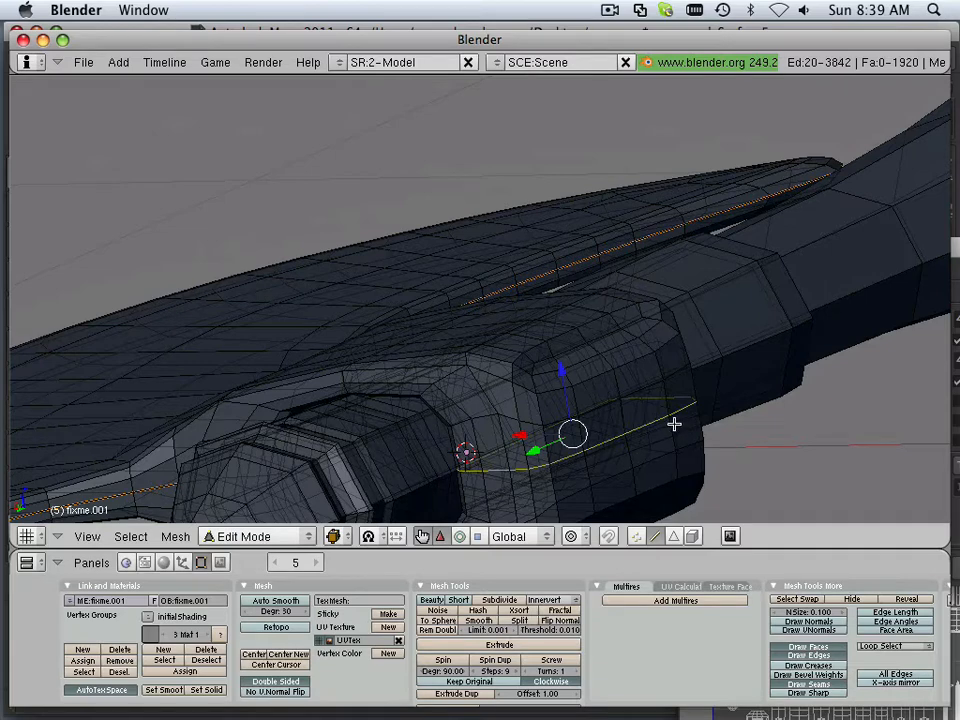
{"action": "key", "text": "ctrl+e"}
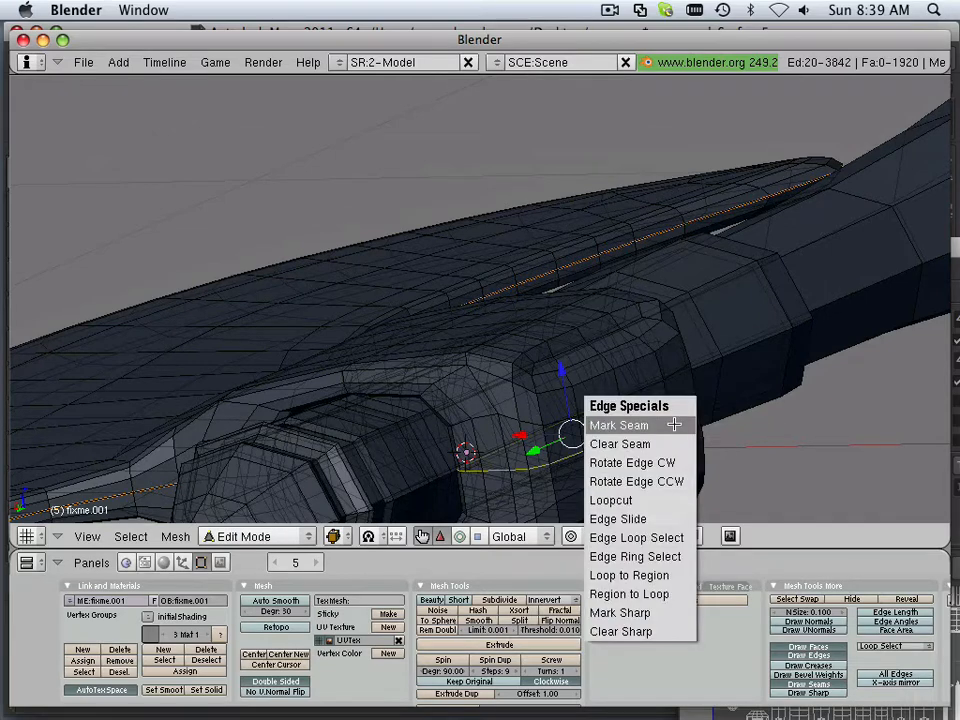
{"action": "left_click", "coordinate": [674, 425]}
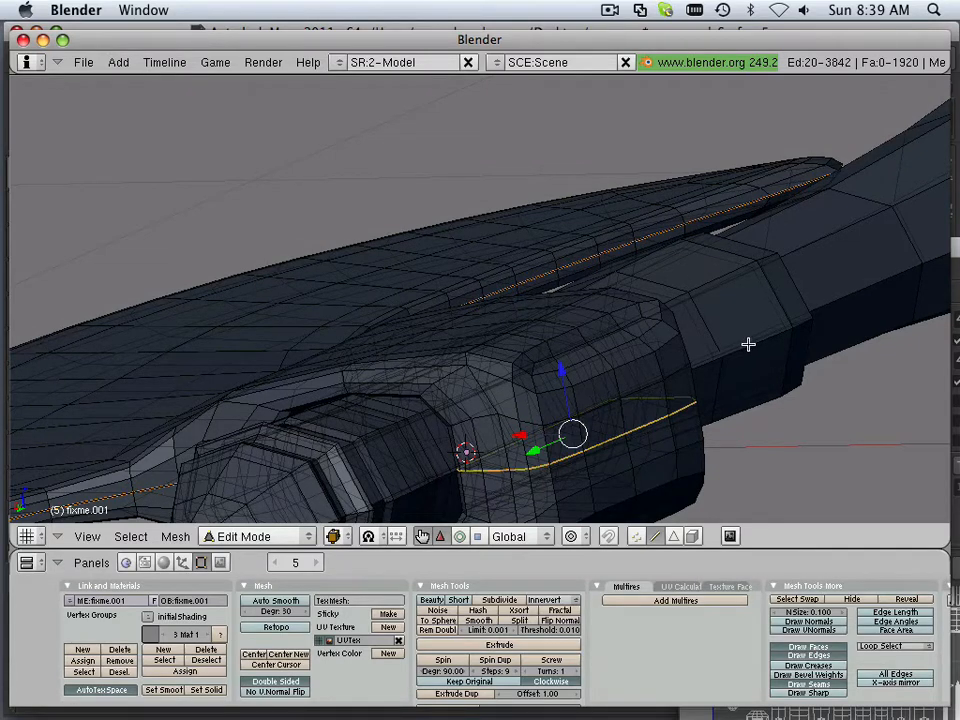
Step: Mark the lengthwise edge loop along the collar passing through the axe head as a seam
{"action": "right_click", "coordinate": [748, 344]}
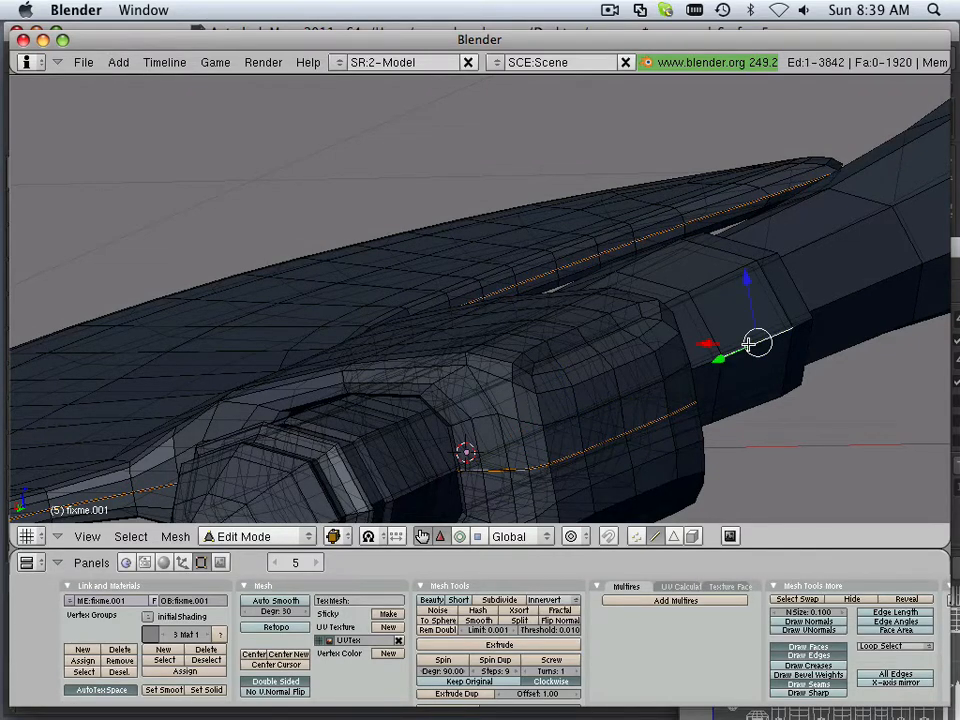
{"action": "right_click", "coordinate": [748, 344], "text": "alt"}
{"action": "middle_click_drag", "start_coordinate": [746, 345], "coordinate": [560, 380]}
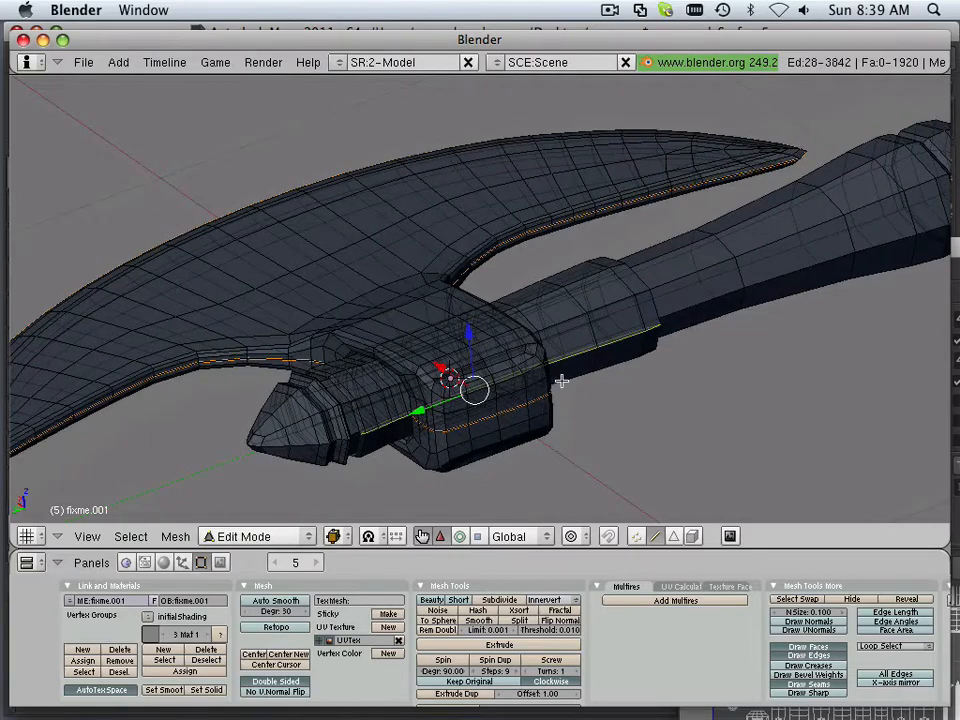
{"action": "scroll", "coordinate": [561, 379], "scroll_direction": "up", "scroll_amount": 3}
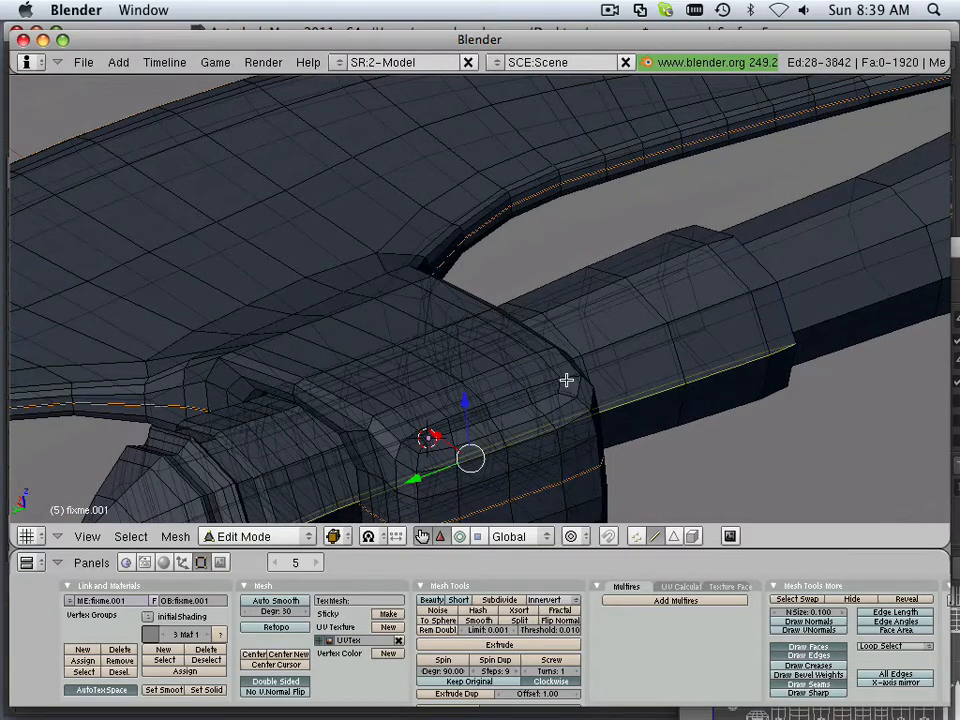
{"action": "key", "text": "ctrl+e"}
{"action": "left_click", "coordinate": [565, 381]}
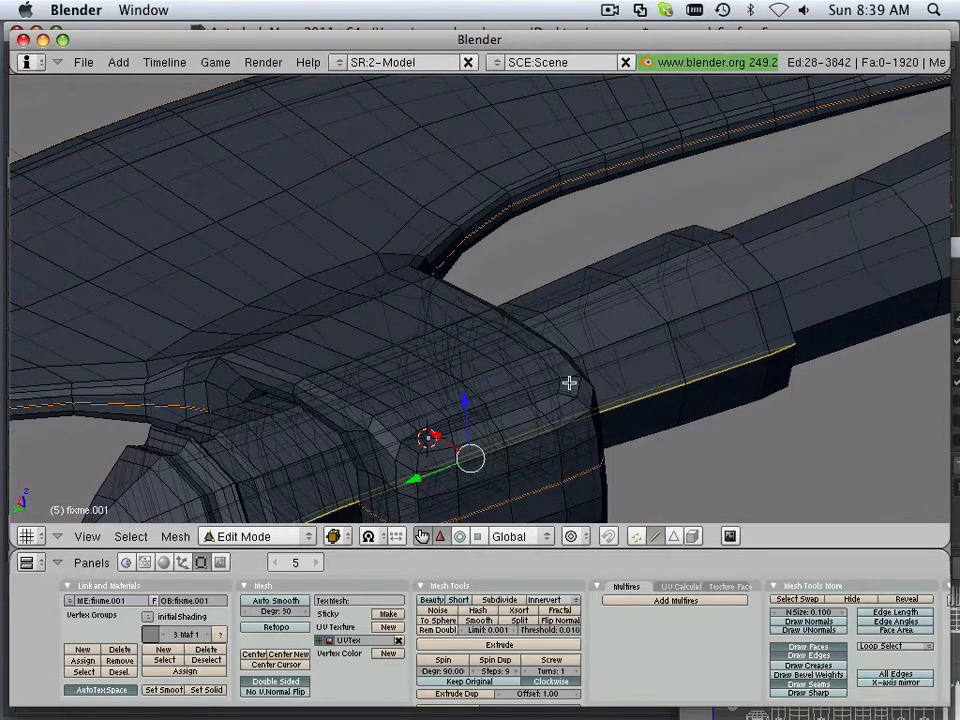
Step: Mark the edge ring around the collar's end on the handle side as a seam
{"action": "middle_click_drag", "start_coordinate": [568, 381], "coordinate": [415, 385]}
{"action": "scroll", "coordinate": [381, 396], "scroll_direction": "up", "scroll_amount": 6}
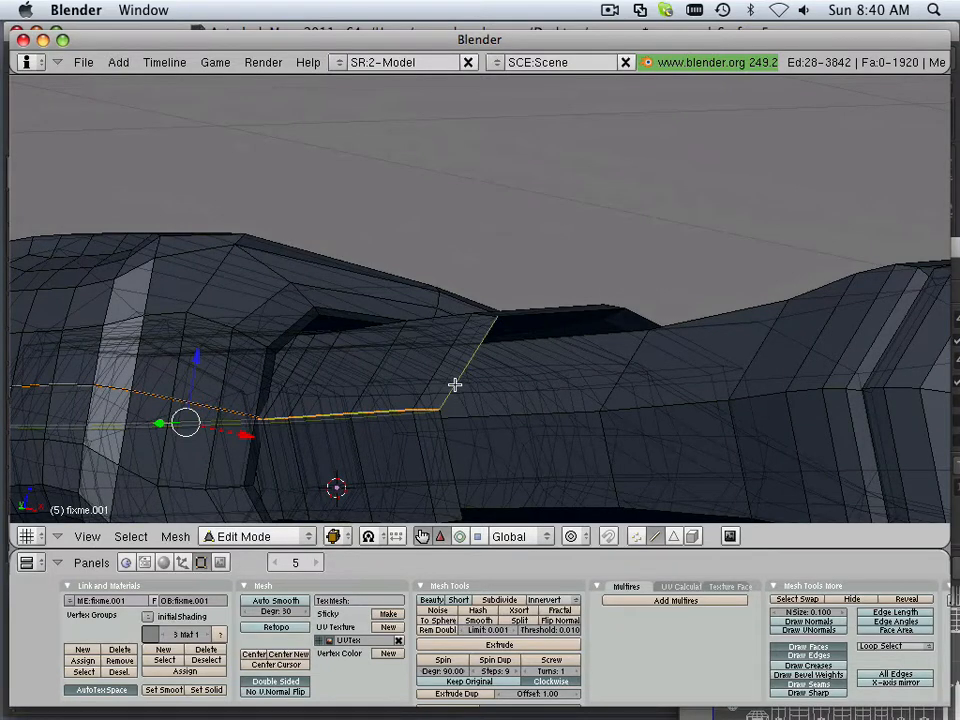
{"action": "right_click", "coordinate": [455, 384], "text": "alt"}
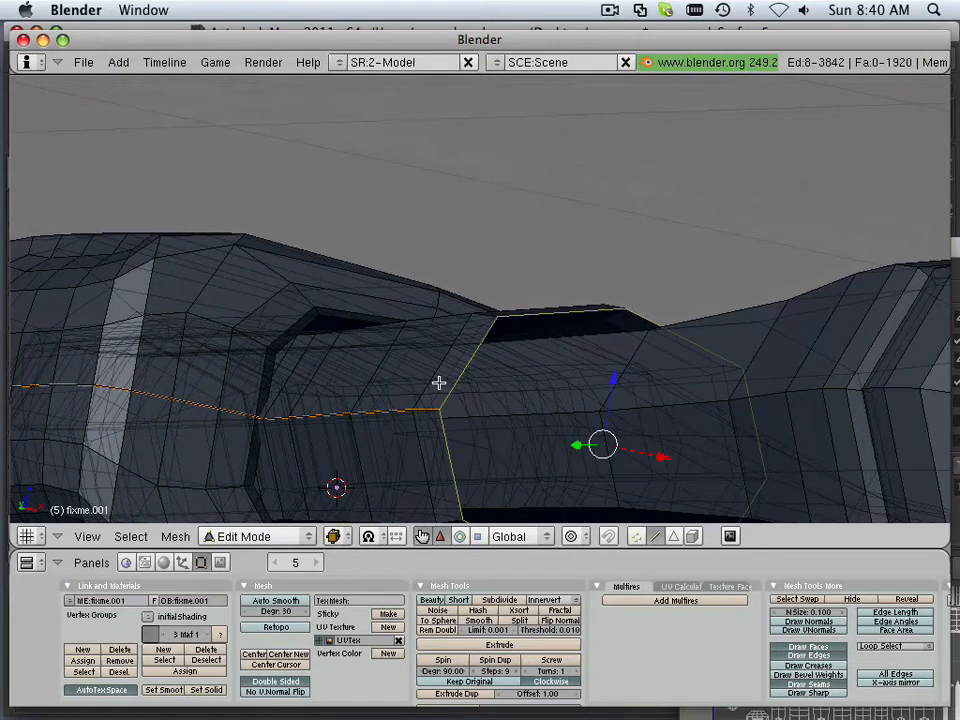
{"action": "key", "text": "ctrl+e"}
{"action": "left_click", "coordinate": [438, 384]}
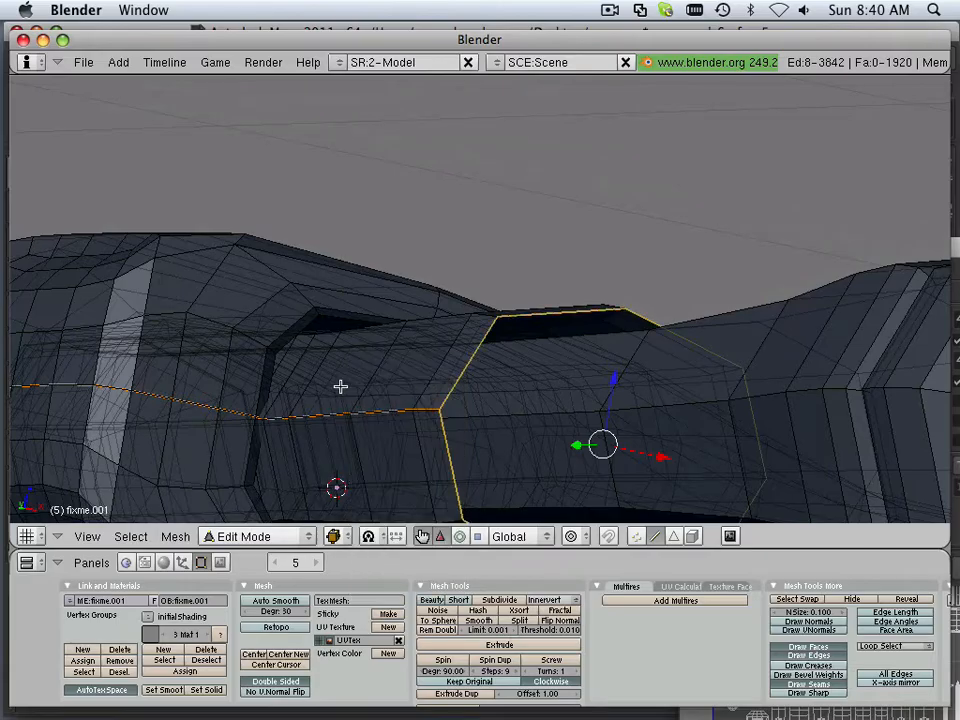
Step: Mark the edge ring around the collar's end beside the pointed tip as a seam
{"action": "middle_click_drag", "start_coordinate": [341, 386], "coordinate": [384, 289]}
{"action": "scroll", "coordinate": [295, 322], "scroll_direction": "up", "scroll_amount": 2}
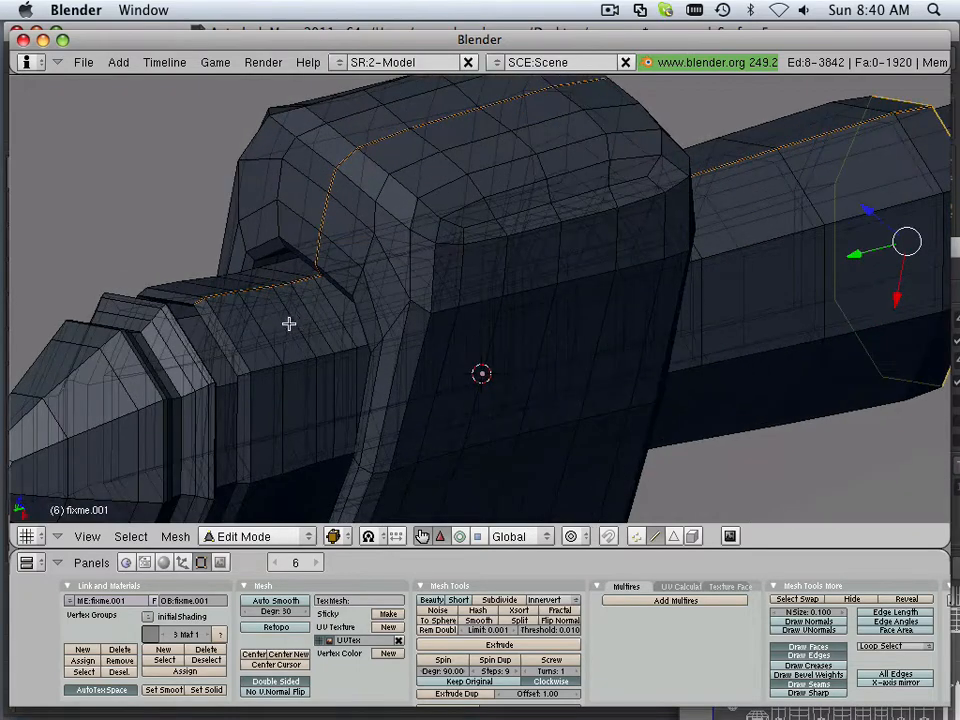
{"action": "right_click", "coordinate": [223, 349]}
{"action": "middle_click_drag", "start_coordinate": [197, 331], "coordinate": [283, 332]}
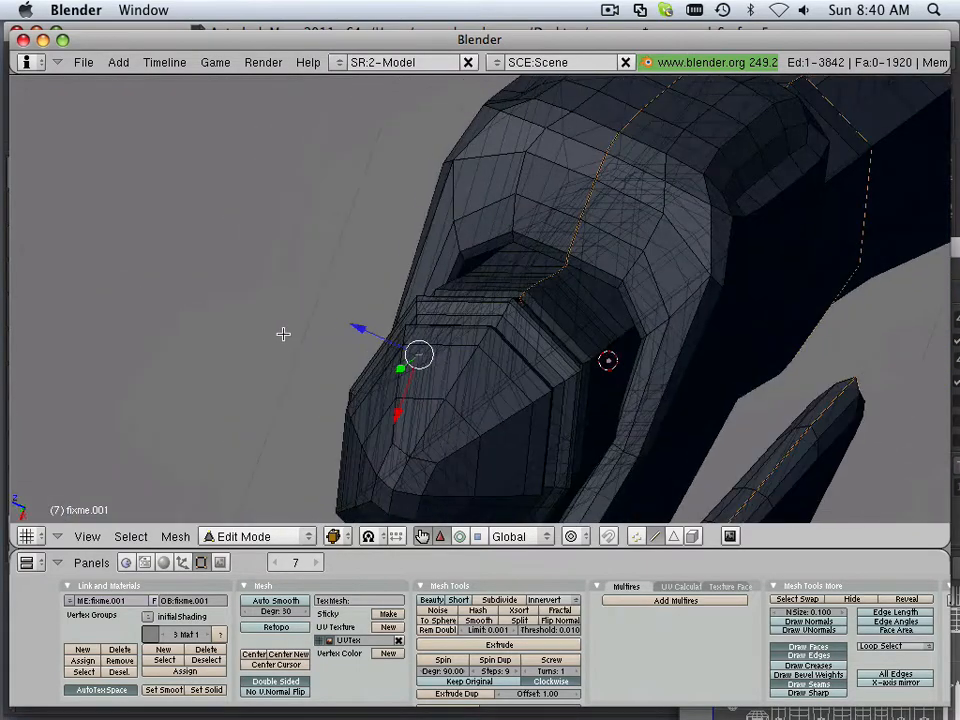
{"action": "scroll", "coordinate": [231, 345], "scroll_direction": "up", "scroll_amount": 3}
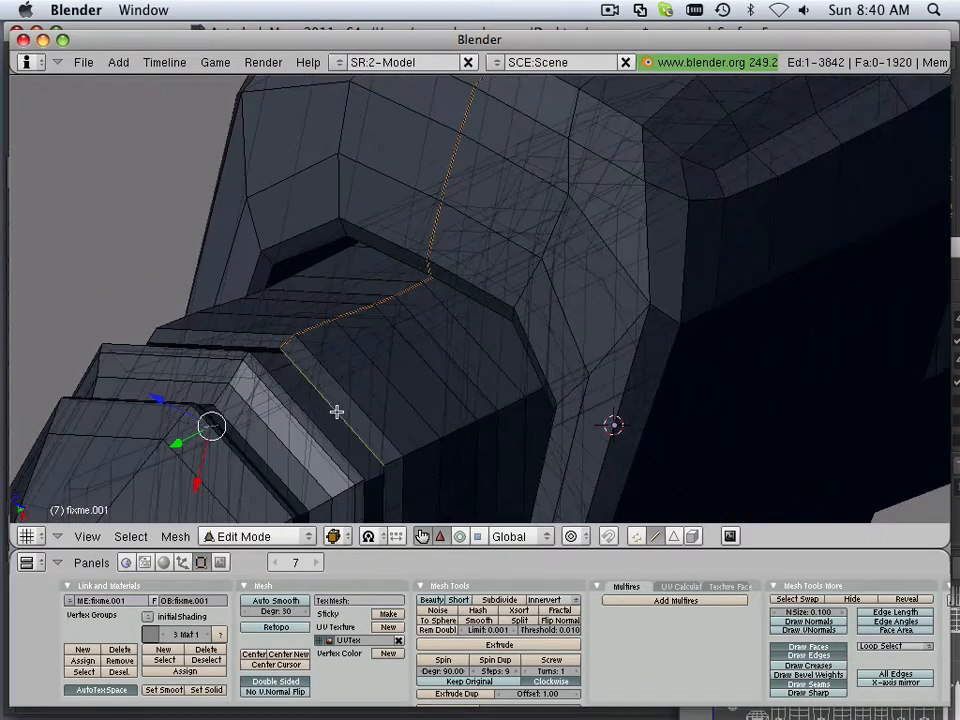
{"action": "right_click", "coordinate": [334, 410]}
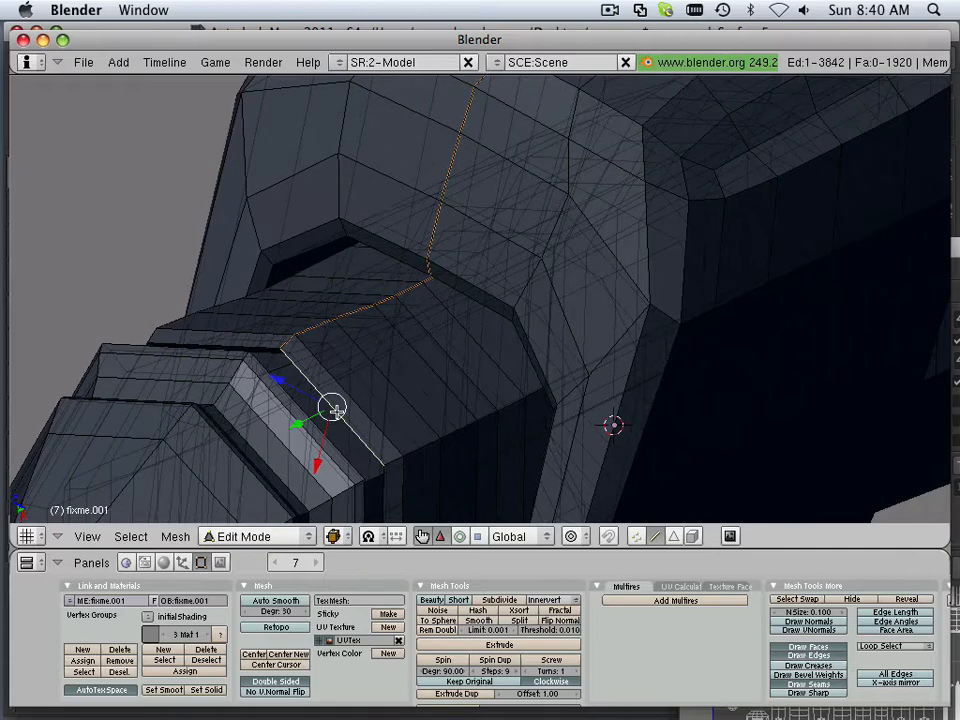
{"action": "right_click", "coordinate": [337, 411], "text": "alt"}
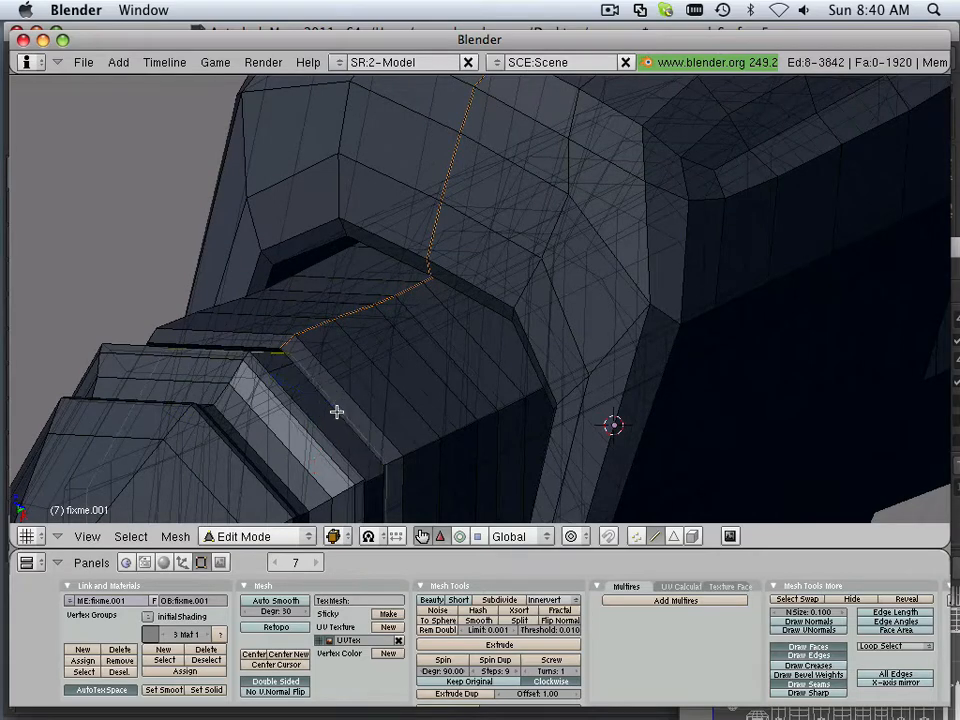
{"action": "right_click", "coordinate": [333, 406]}
{"action": "right_click", "coordinate": [331, 406], "text": "alt"}
{"action": "right_click", "coordinate": [302, 375]}
{"action": "right_click", "coordinate": [329, 402], "text": "alt"}
{"action": "key", "text": "ctrl+e"}
{"action": "left_click", "coordinate": [308, 382]}
Step: Mark the lengthwise edge loop running along the handle, from the pointed tip to the pommel, as a seam
{"action": "middle_click_drag", "start_coordinate": [309, 381], "coordinate": [718, 336]}
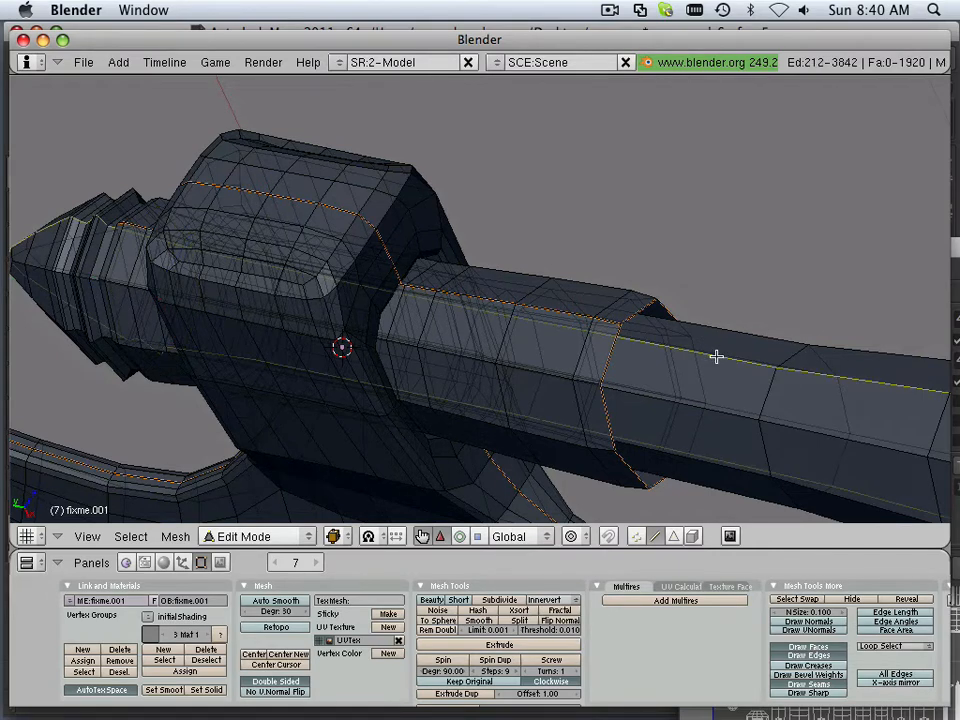
{"action": "scroll", "coordinate": [716, 356], "scroll_direction": "down", "scroll_amount": 6}
{"action": "scroll", "coordinate": [745, 360], "scroll_direction": "up", "scroll_amount": 2}
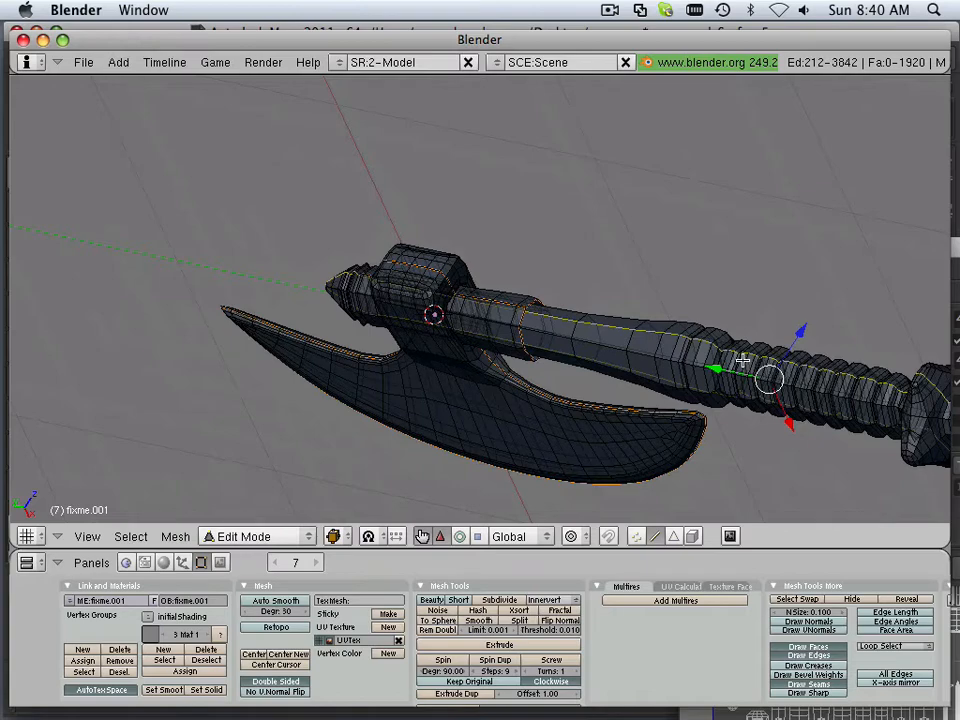
{"action": "key", "text": "ctrl+e"}
{"action": "left_click", "coordinate": [743, 363]}
Step: Try to mark the edge ring on the pommel's inner face, around the end of the ribbed grip, as a seam
{"action": "middle_click_drag", "start_coordinate": [770, 369], "coordinate": [516, 317]}
{"action": "middle_click_drag", "start_coordinate": [580, 329], "coordinate": [619, 371]}
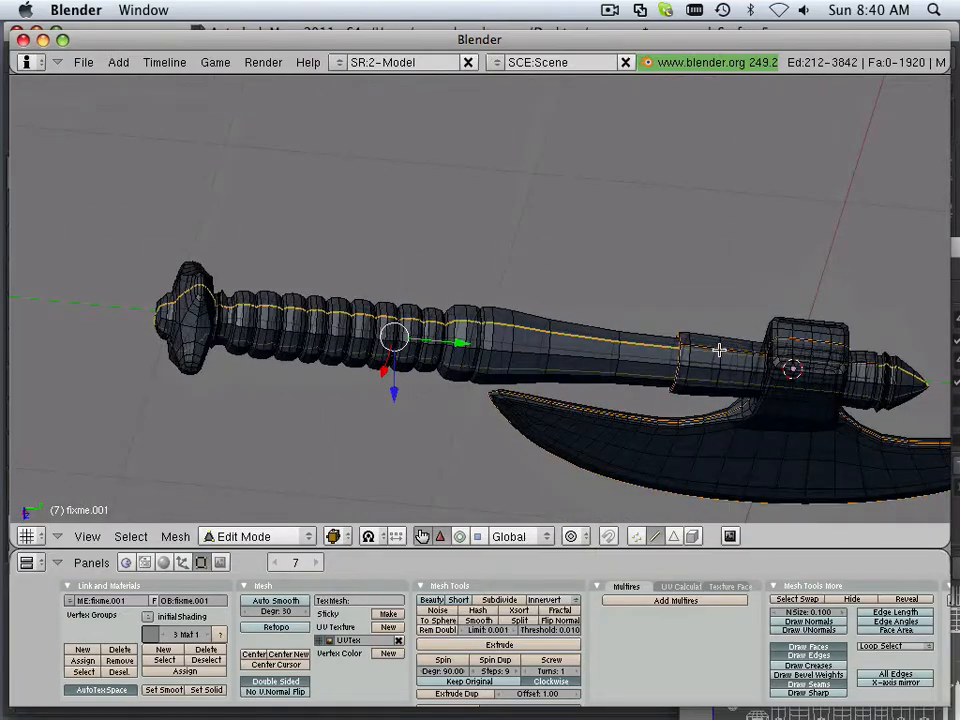
{"action": "middle_click_drag", "start_coordinate": [720, 349], "coordinate": [805, 357]}
{"action": "middle_click_drag", "start_coordinate": [506, 361], "coordinate": [764, 386], "text": "shift"}
{"action": "scroll", "coordinate": [519, 364], "scroll_direction": "up", "scroll_amount": 5}
{"action": "middle_click_drag", "start_coordinate": [519, 364], "coordinate": [345, 340]}
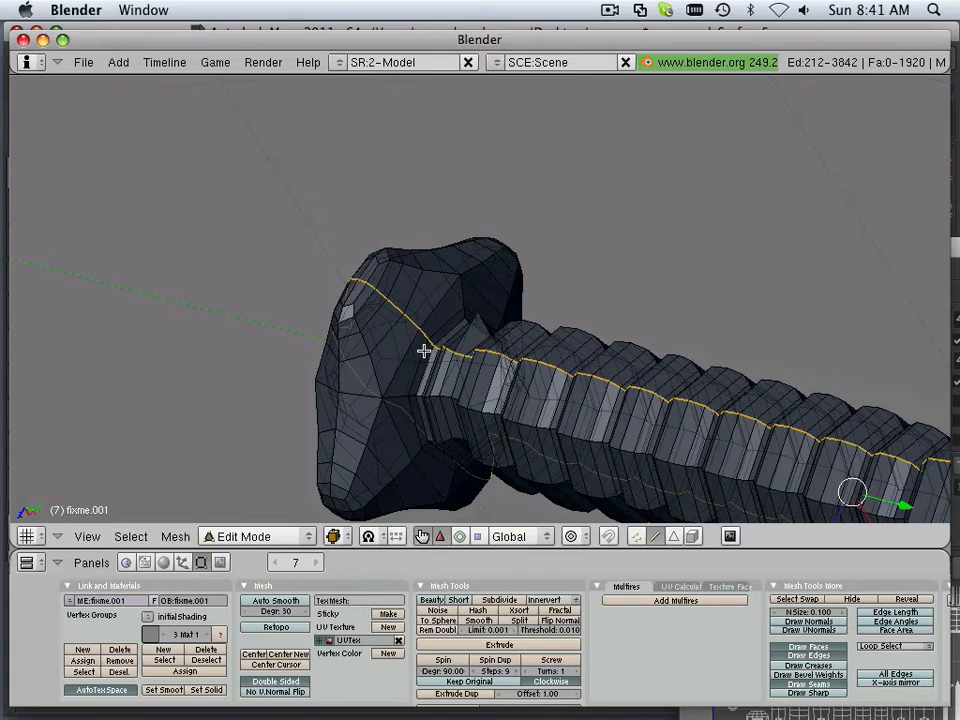
{"action": "right_click", "coordinate": [423, 350], "text": "alt"}
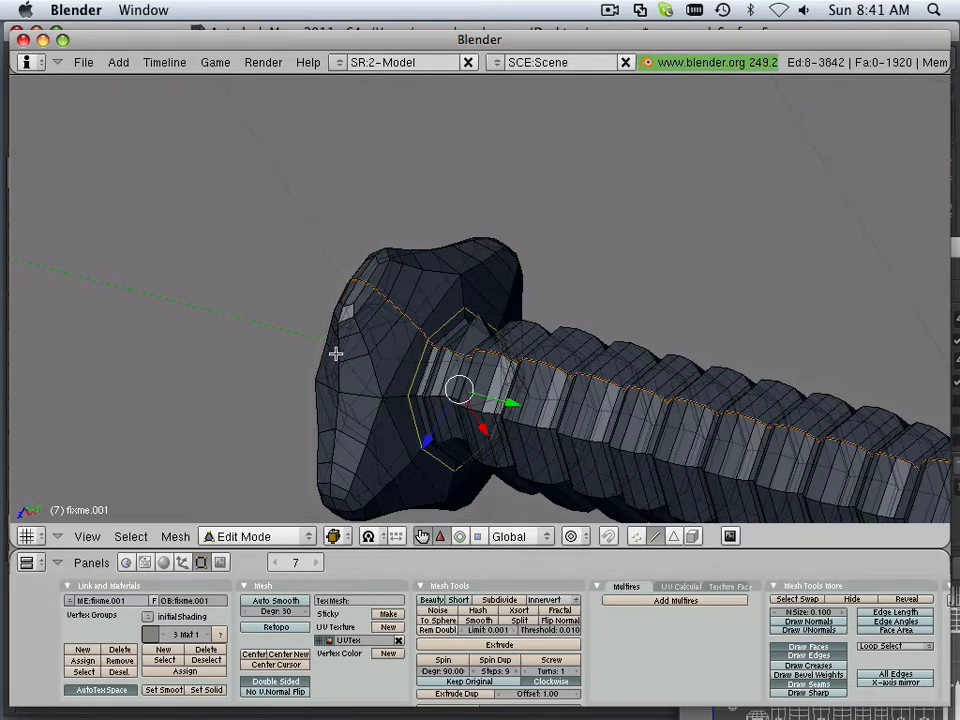
{"action": "middle_click_drag", "start_coordinate": [334, 349], "coordinate": [423, 397]}
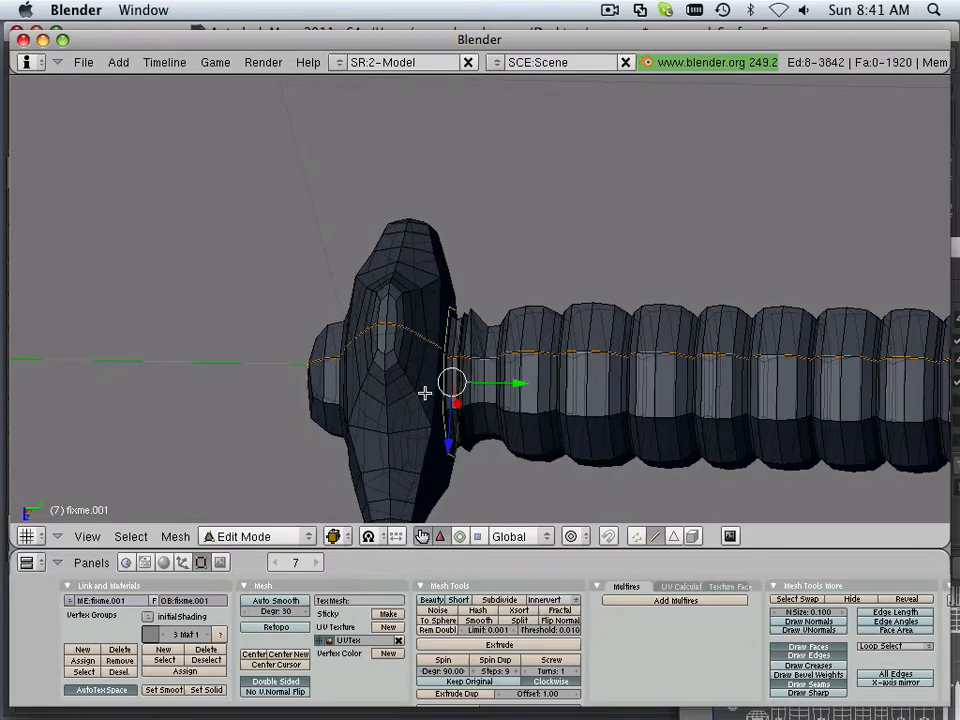
{"action": "key", "text": "ctrl+e"}
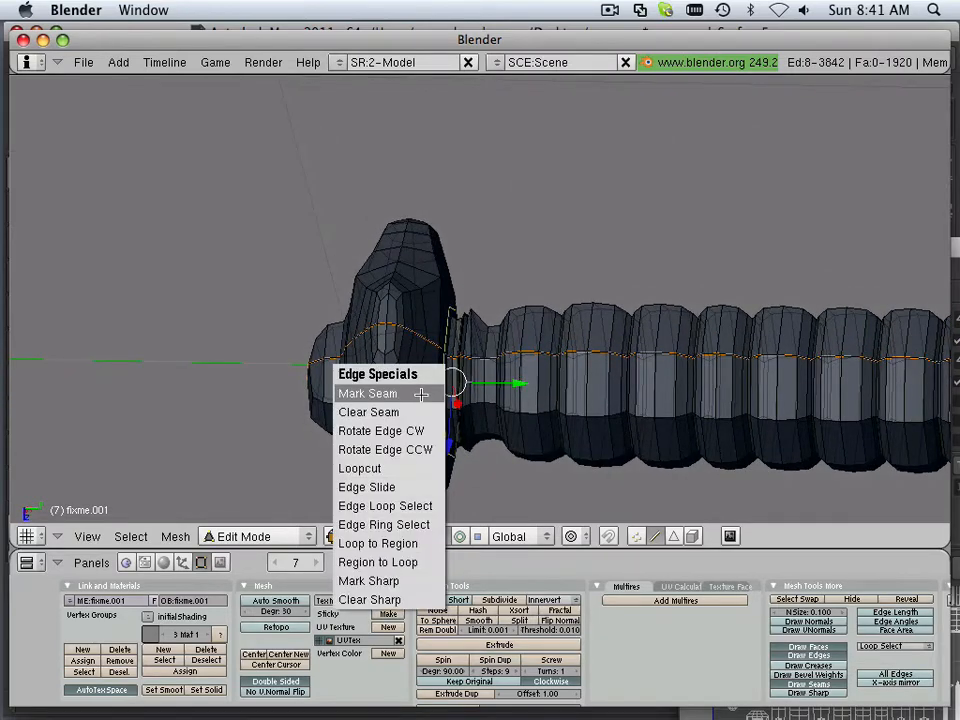
{"action": "left_click", "coordinate": [425, 396]}
Step: Mark the edge ring around the grip's narrow end, just beside the pommel, as a seam
{"action": "middle_click_drag", "start_coordinate": [470, 264], "coordinate": [491, 358]}
{"action": "scroll", "coordinate": [453, 292], "scroll_direction": "up", "scroll_amount": 5}
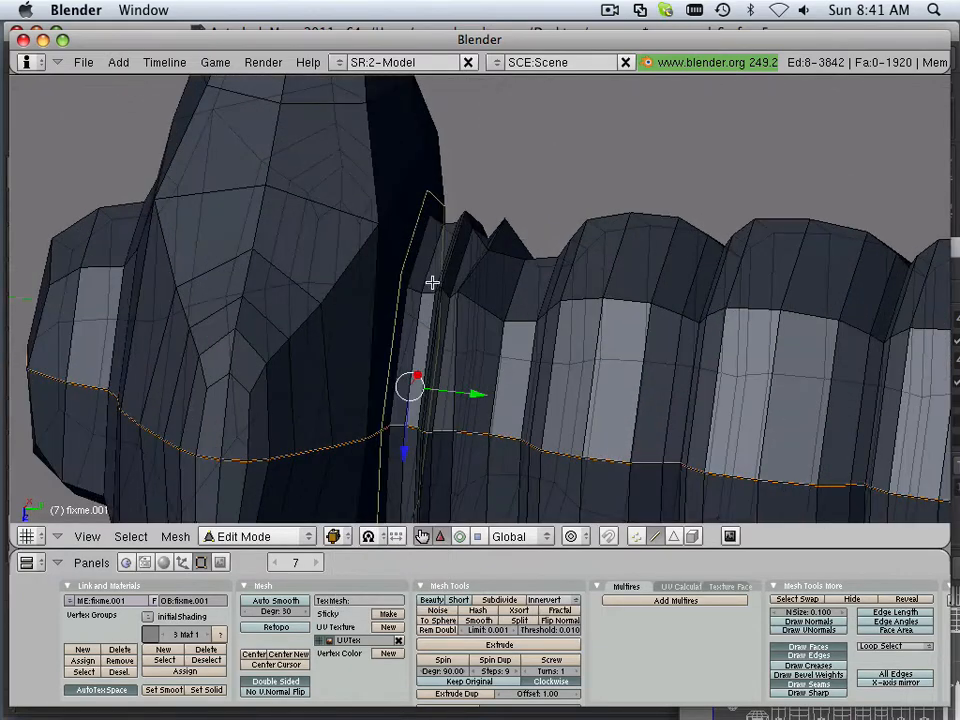
{"action": "right_click", "coordinate": [430, 270]}
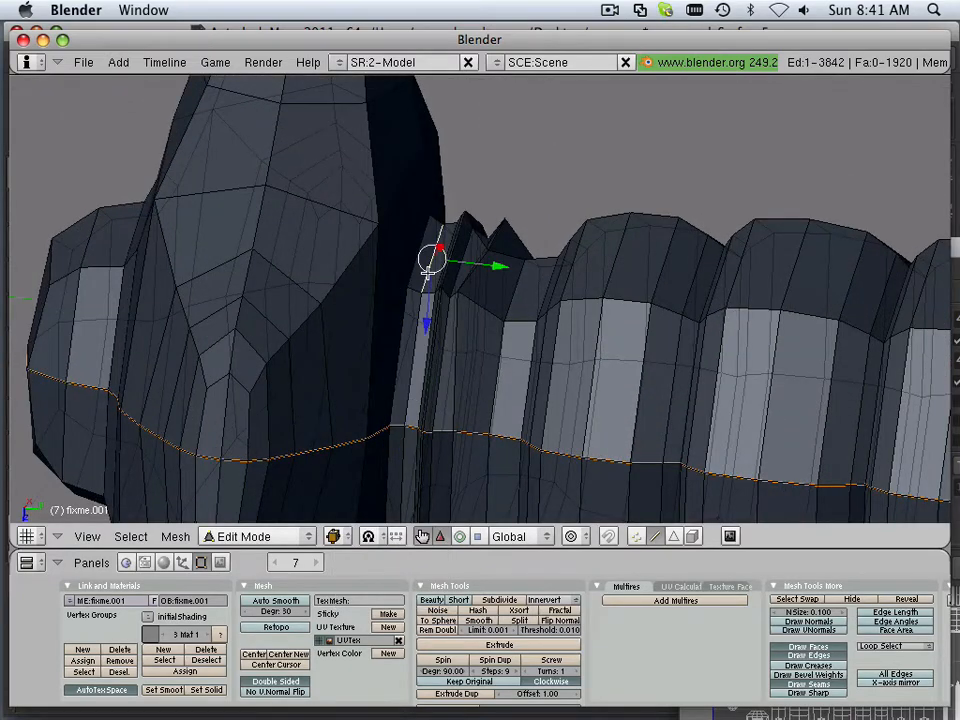
{"action": "right_click", "coordinate": [428, 272], "text": "alt"}
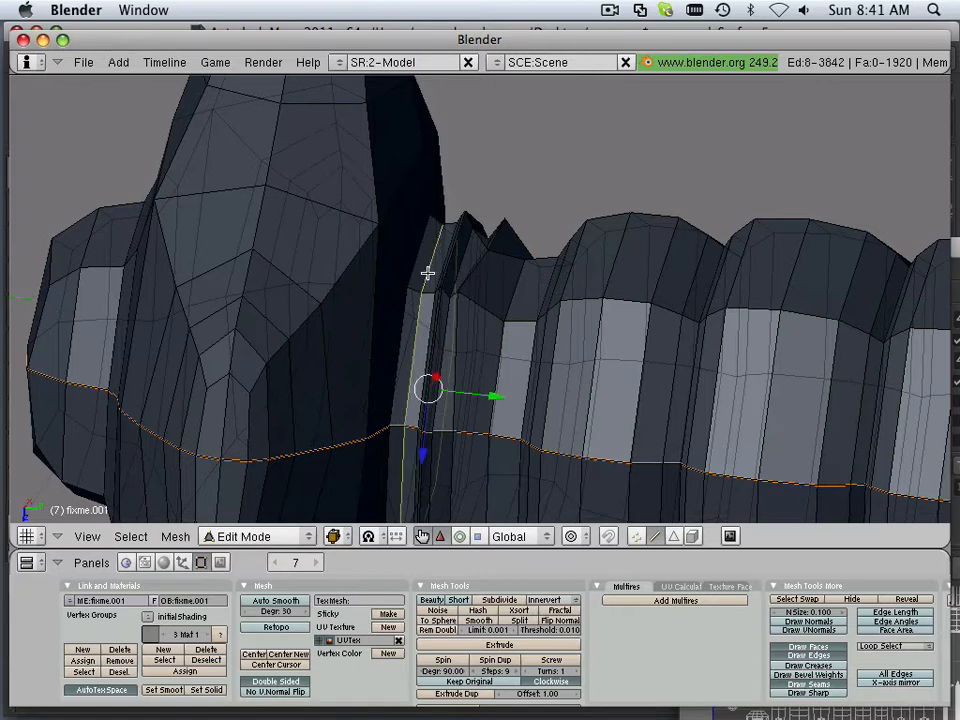
{"action": "key", "text": "ctrl+e"}
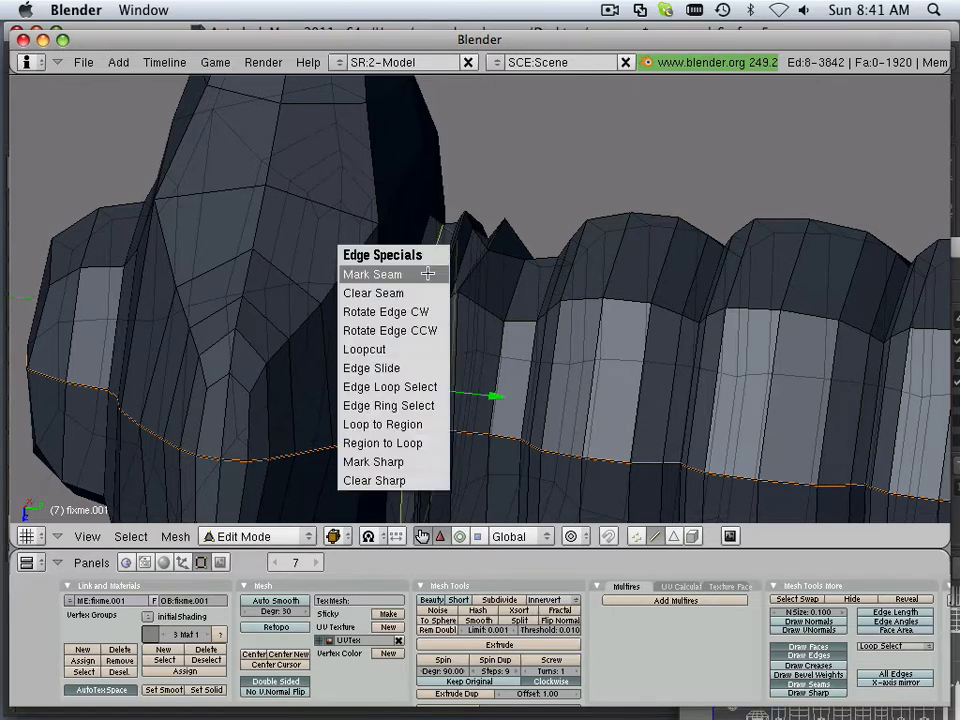
{"action": "left_click", "coordinate": [428, 274]}
{"action": "scroll", "coordinate": [439, 279], "scroll_direction": "down", "scroll_amount": 5}
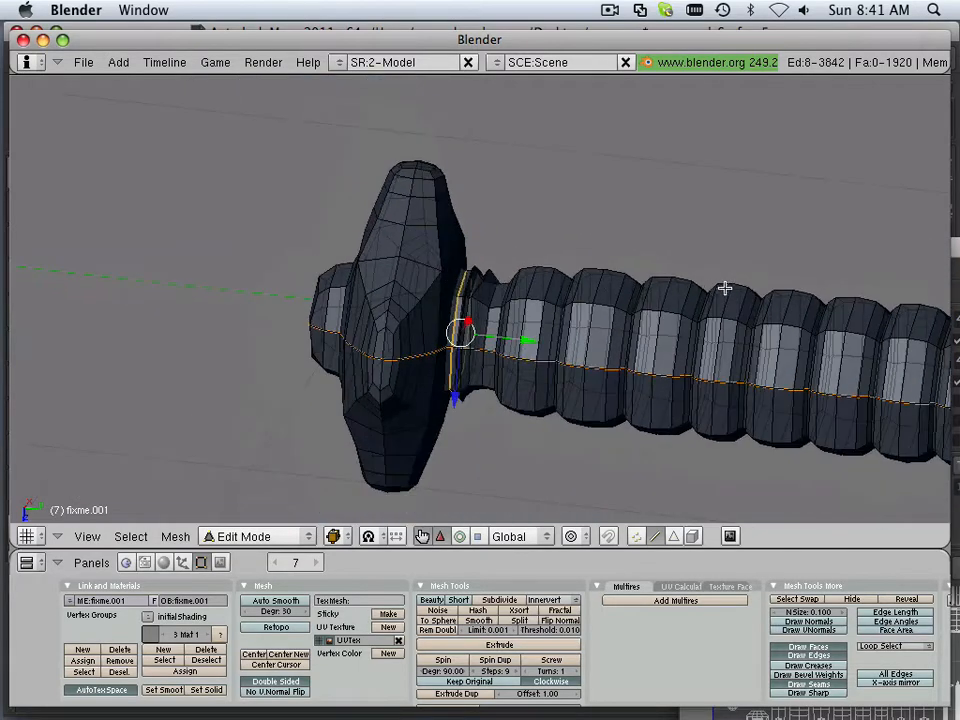
Step: Mark the edge ring in the groove between the last small rib and the wide rib of the grip as a seam
{"action": "middle_click_drag", "start_coordinate": [724, 285], "coordinate": [339, 257], "text": "shift"}
{"action": "scroll", "coordinate": [619, 281], "scroll_direction": "down", "scroll_amount": 3}
{"action": "middle_click_drag", "start_coordinate": [573, 299], "coordinate": [590, 314]}
{"action": "scroll", "coordinate": [594, 302], "scroll_direction": "up", "scroll_amount": 1}
{"action": "scroll", "coordinate": [594, 302], "scroll_direction": "up", "scroll_amount": 3}
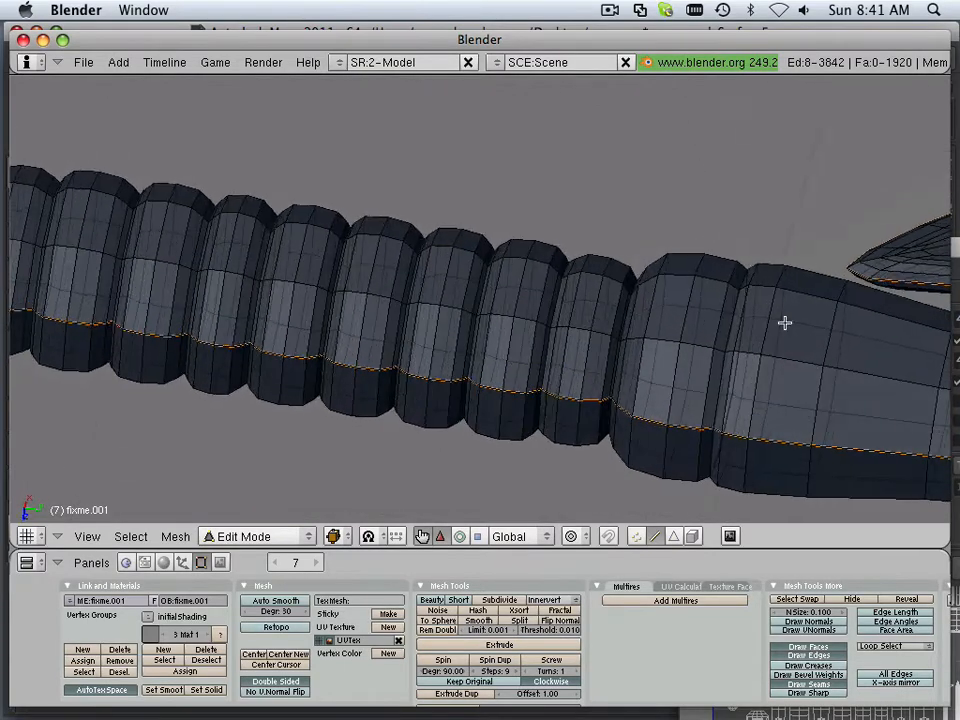
{"action": "scroll", "coordinate": [728, 318], "scroll_direction": "down", "scroll_amount": 4}
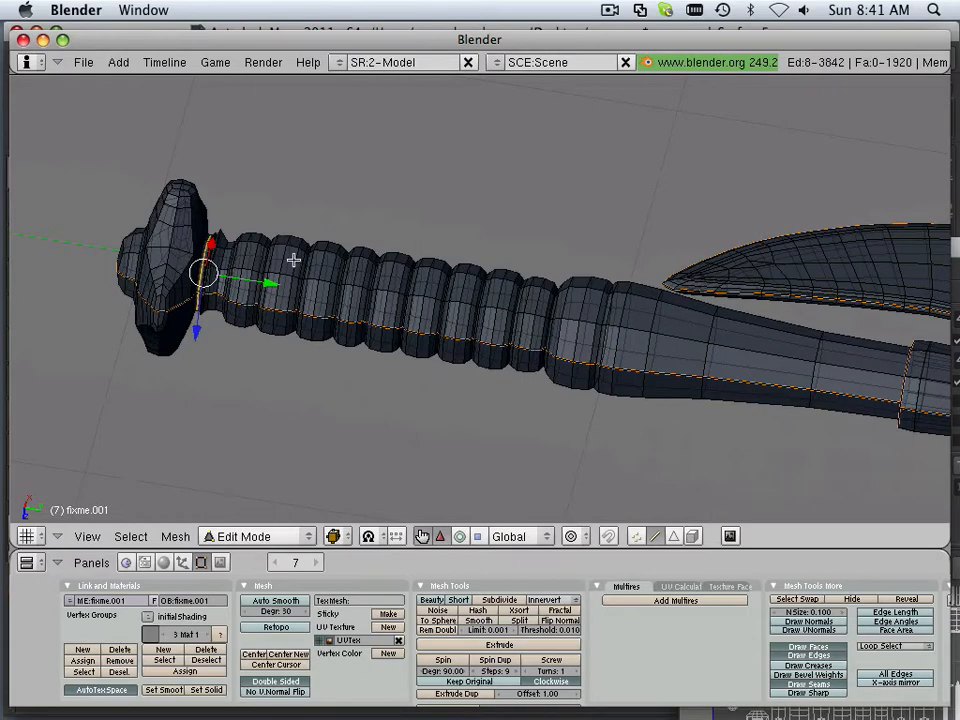
{"action": "middle_click_drag", "start_coordinate": [622, 300], "coordinate": [435, 304]}
{"action": "scroll", "coordinate": [403, 304], "scroll_direction": "up", "scroll_amount": 3}
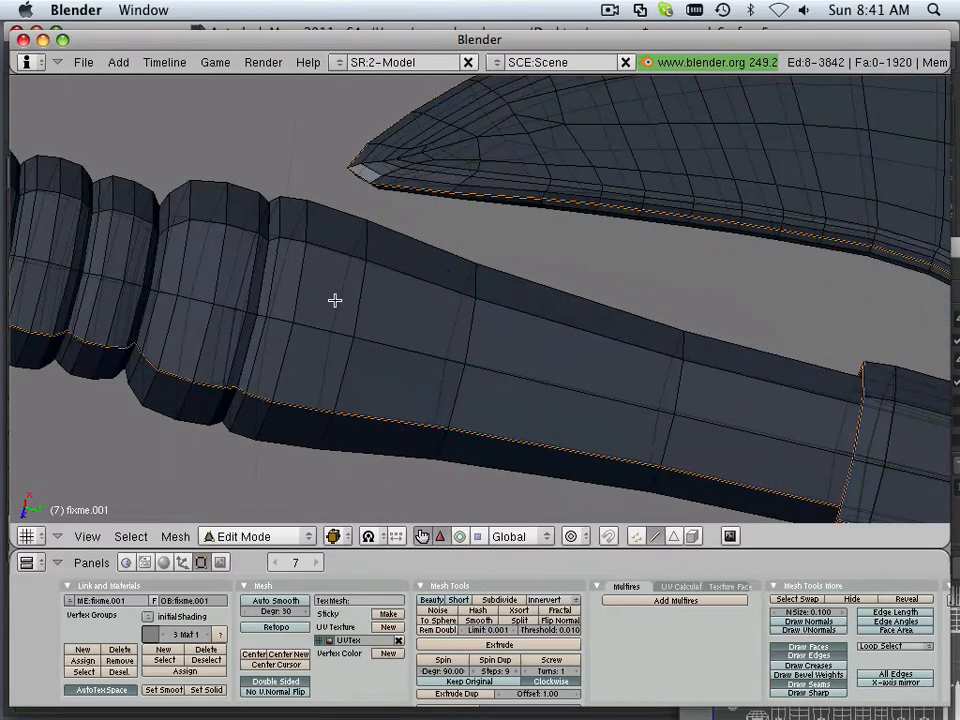
{"action": "middle_click_drag", "start_coordinate": [334, 298], "coordinate": [457, 368], "text": "shift"}
{"action": "middle_click_drag", "start_coordinate": [386, 328], "coordinate": [302, 336]}
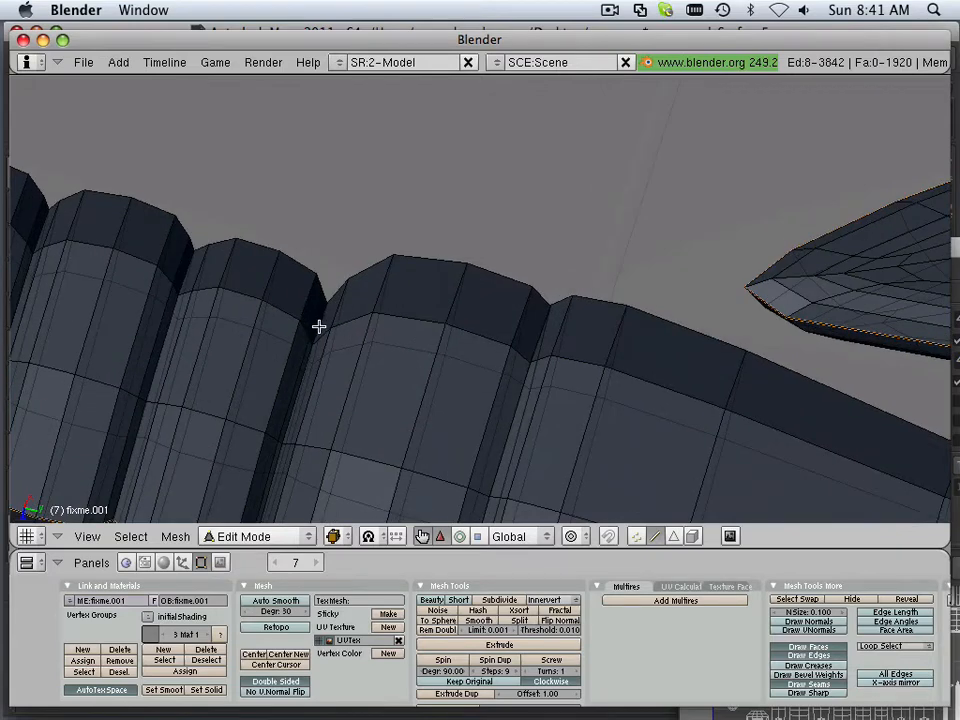
{"action": "right_click", "coordinate": [318, 326], "text": "alt+shift"}
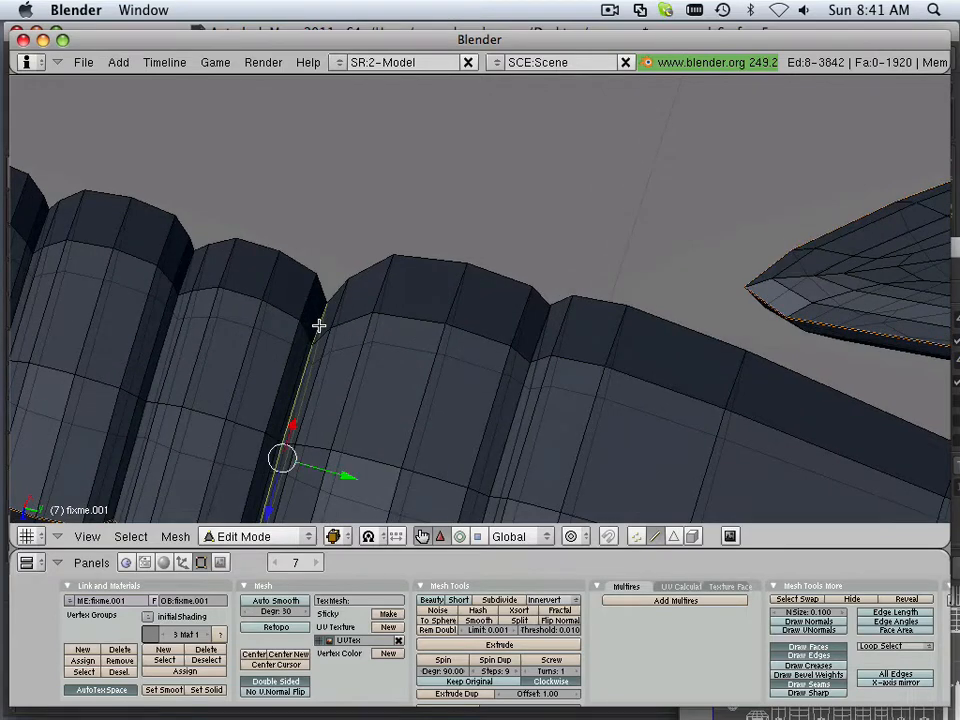
{"action": "key", "text": "ctrl+e"}
{"action": "left_click", "coordinate": [318, 326]}
Step: Mark the edge ring around the stepped edge between the collar and the pointed tip as a seam
{"action": "scroll", "coordinate": [356, 332], "scroll_direction": "down", "scroll_amount": 8}
{"action": "middle_click_drag", "start_coordinate": [375, 336], "coordinate": [328, 350]}
{"action": "middle_click_drag", "start_coordinate": [328, 350], "coordinate": [304, 337]}
{"action": "scroll", "coordinate": [345, 279], "scroll_direction": "up", "scroll_amount": 9}
{"action": "scroll", "coordinate": [484, 291], "scroll_direction": "up", "scroll_amount": 5}
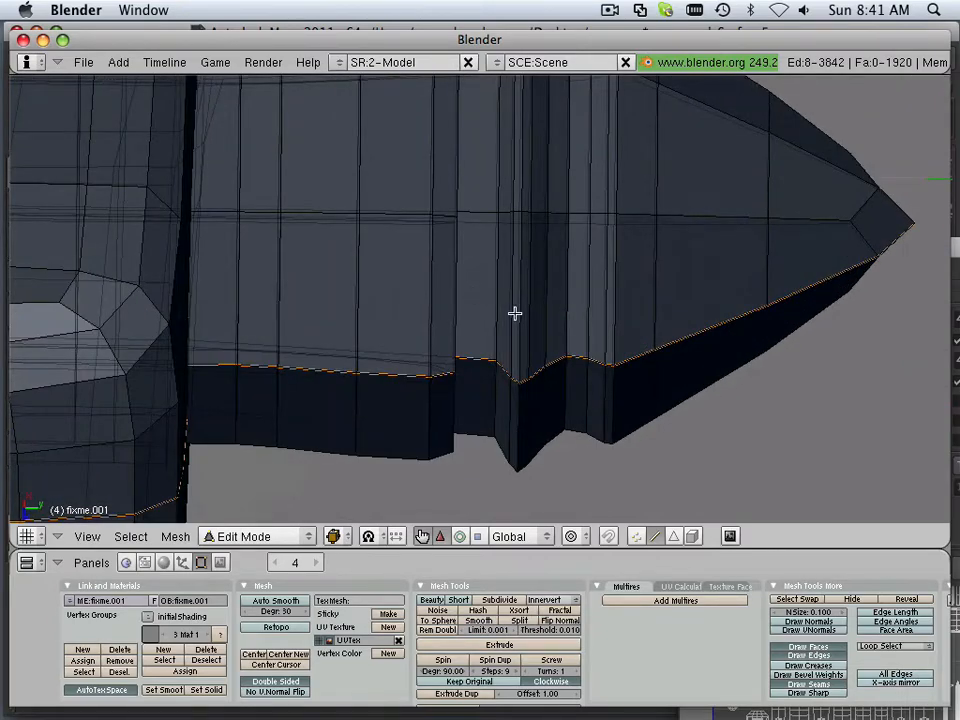
{"action": "middle_click_drag", "start_coordinate": [475, 316], "coordinate": [436, 312]}
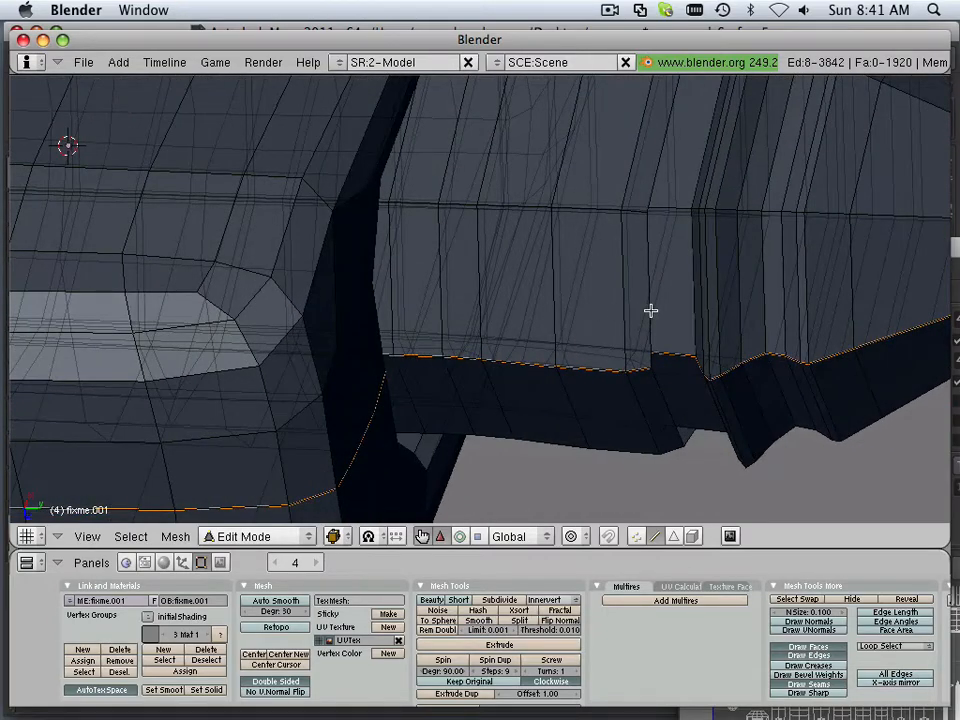
{"action": "right_click", "coordinate": [651, 311], "text": "alt"}
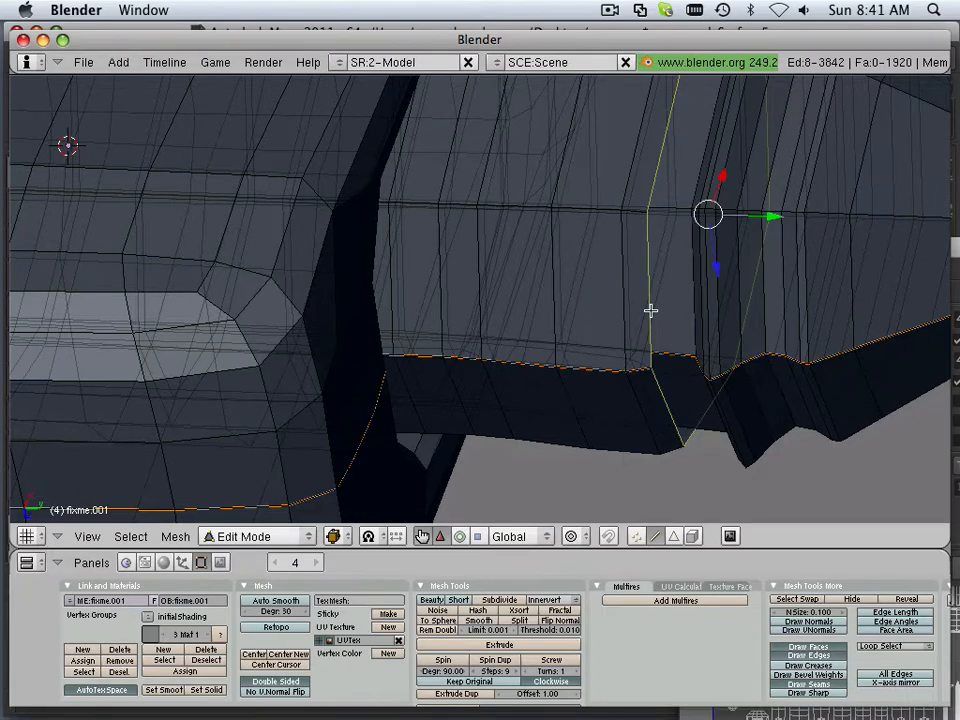
{"action": "key", "text": "ctrl+e"}
{"action": "left_click", "coordinate": [651, 311]}
{"action": "scroll", "coordinate": [574, 315], "scroll_direction": "down", "scroll_amount": 11}
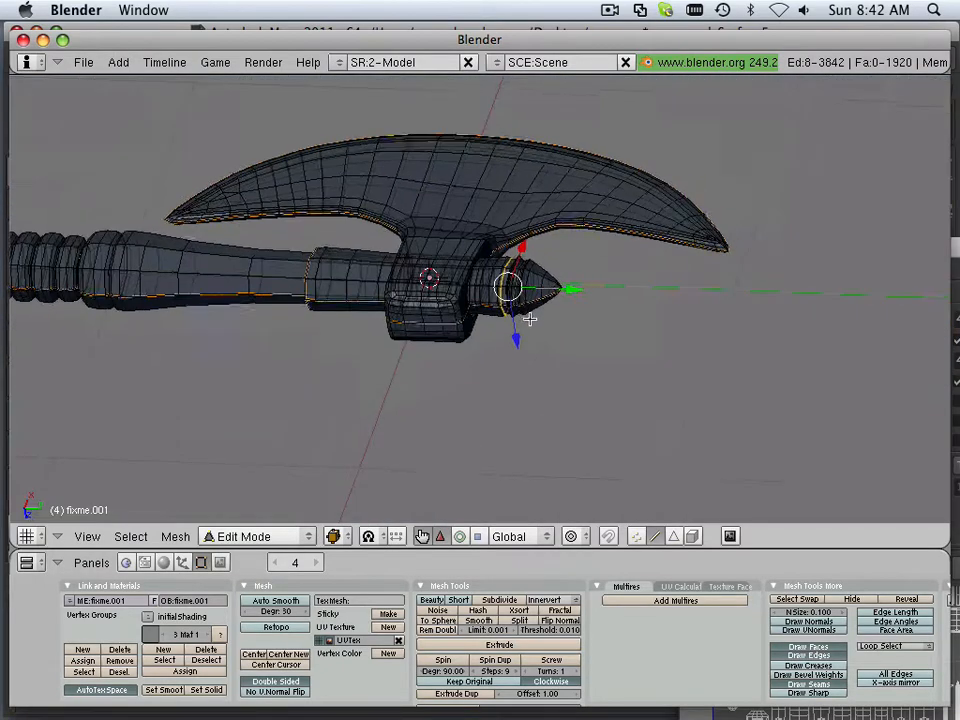
{"action": "middle_click_drag", "start_coordinate": [531, 321], "coordinate": [787, 486]}
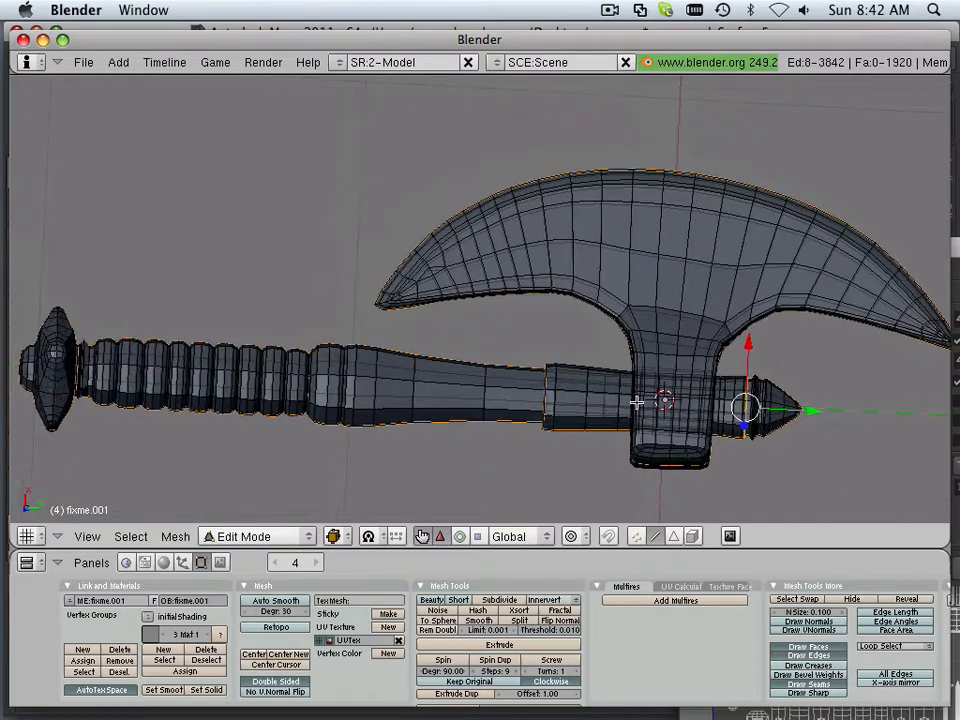
{"action": "scroll", "coordinate": [600, 392], "scroll_direction": "up", "scroll_amount": 3}
{"action": "scroll", "coordinate": [599, 392], "scroll_direction": "down", "scroll_amount": 2}
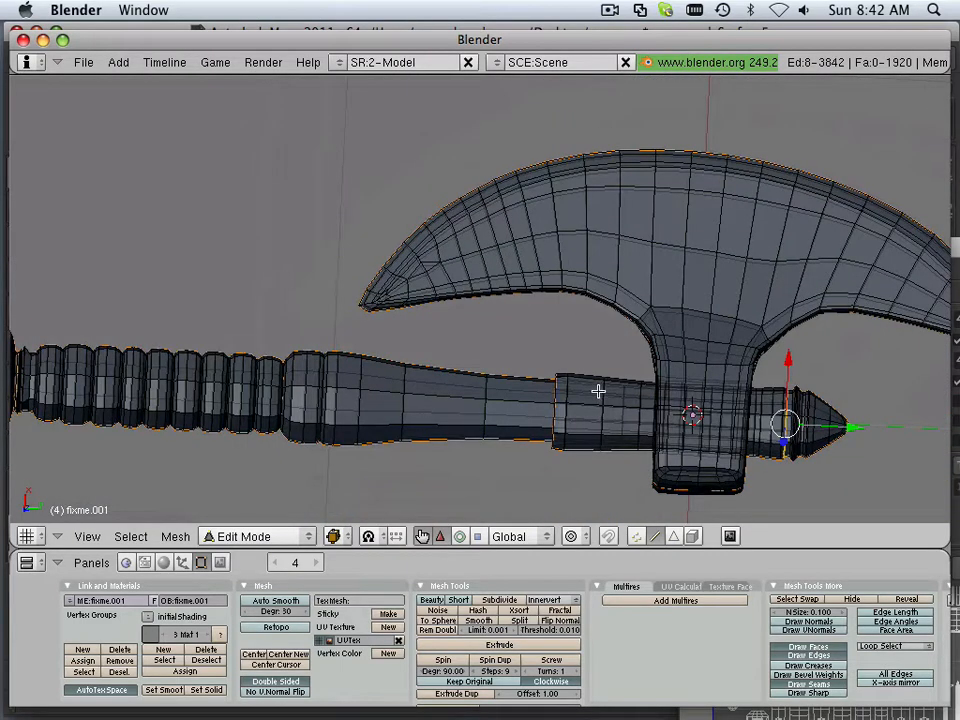